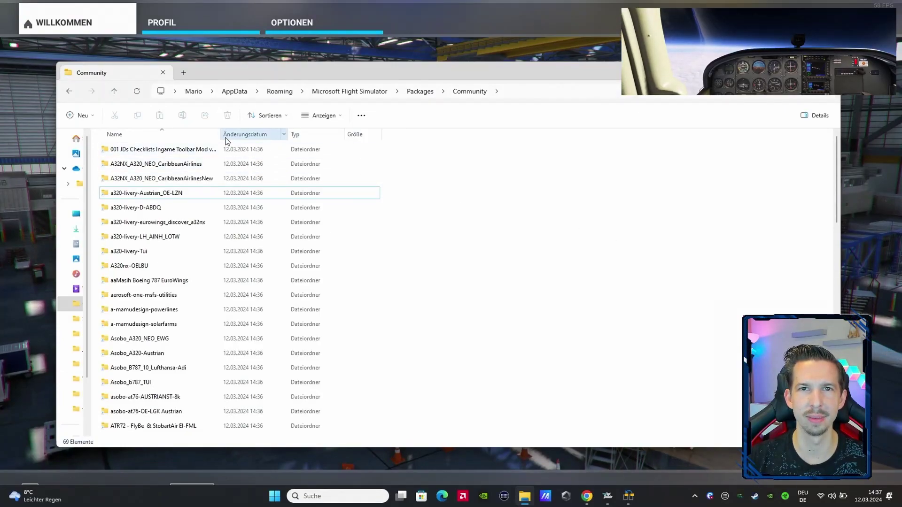
{"action": "left_click_drag", "start_coordinate": [344, 134], "coordinate": [390, 135]}
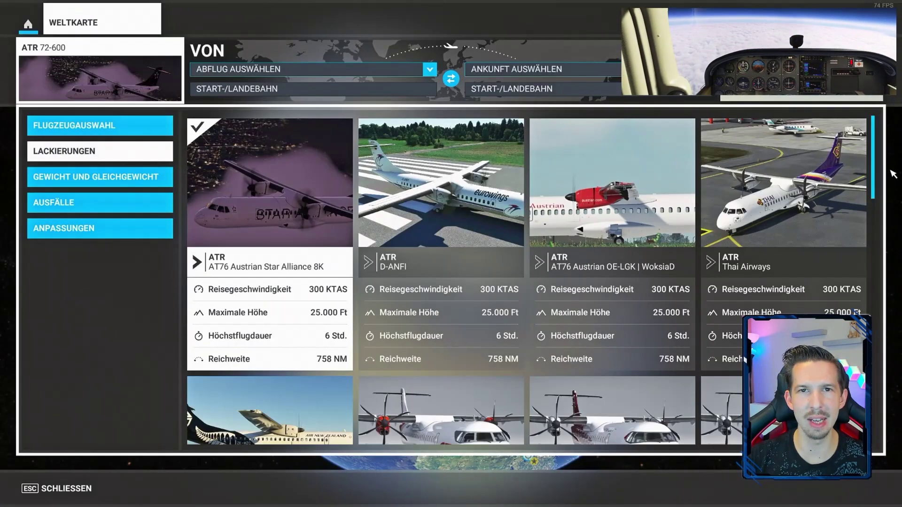
{"action": "scroll", "coordinate": [872, 192], "scroll_direction": "down", "scroll_amount": 5}
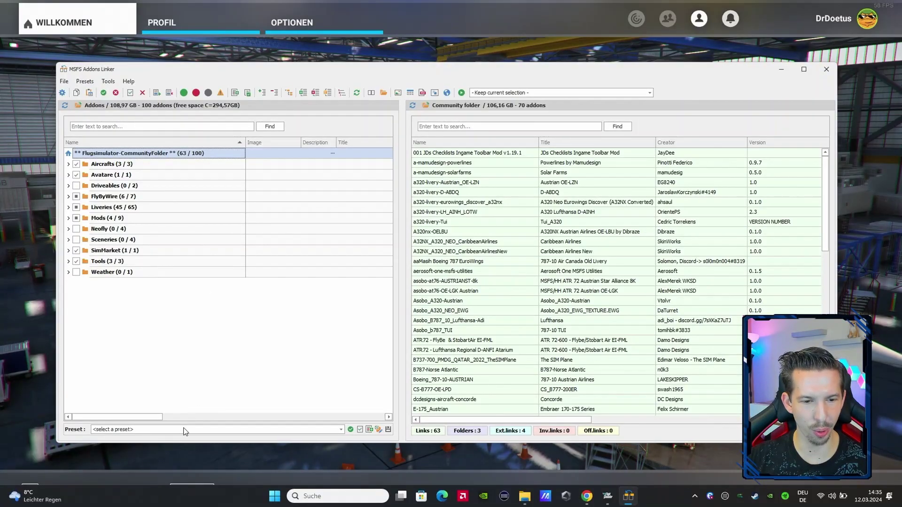
Activate the addon preset MSFS Update Clean Start.
{"action": "left_click", "coordinate": [185, 432]}
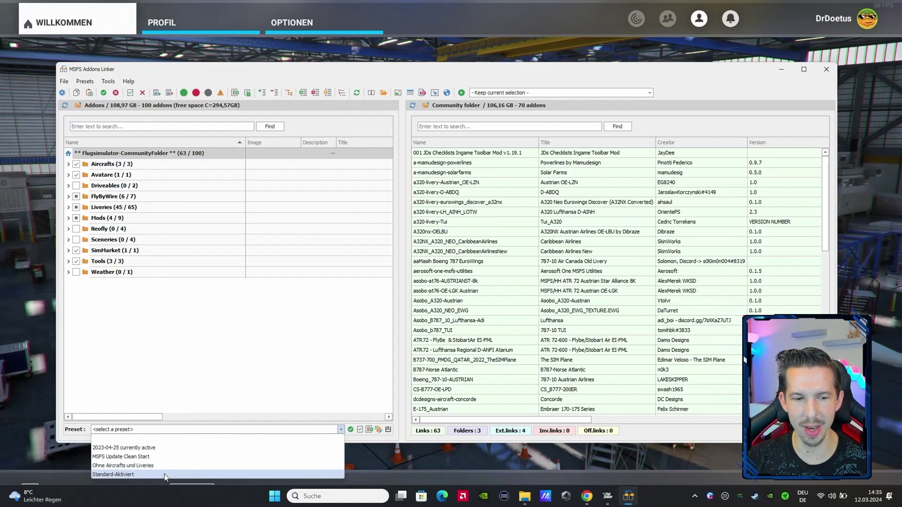
{"action": "left_click", "coordinate": [159, 457]}
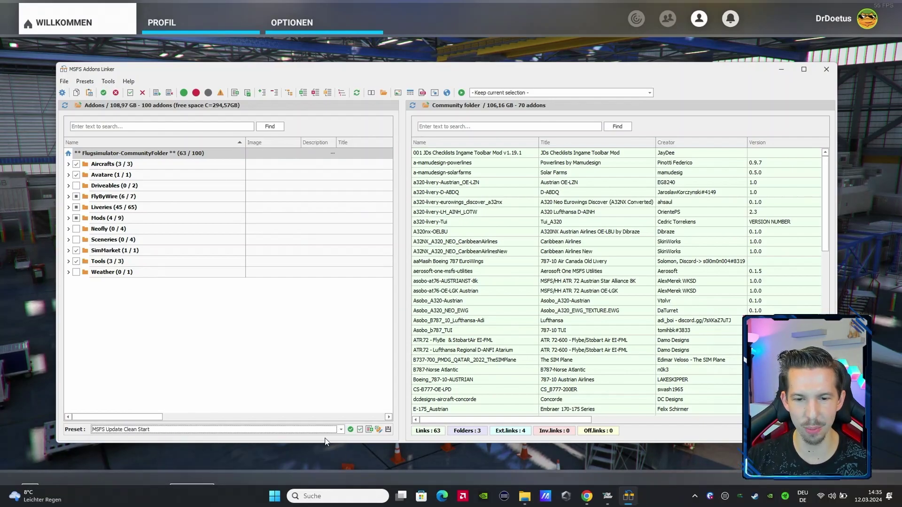
{"action": "left_click", "coordinate": [352, 430]}
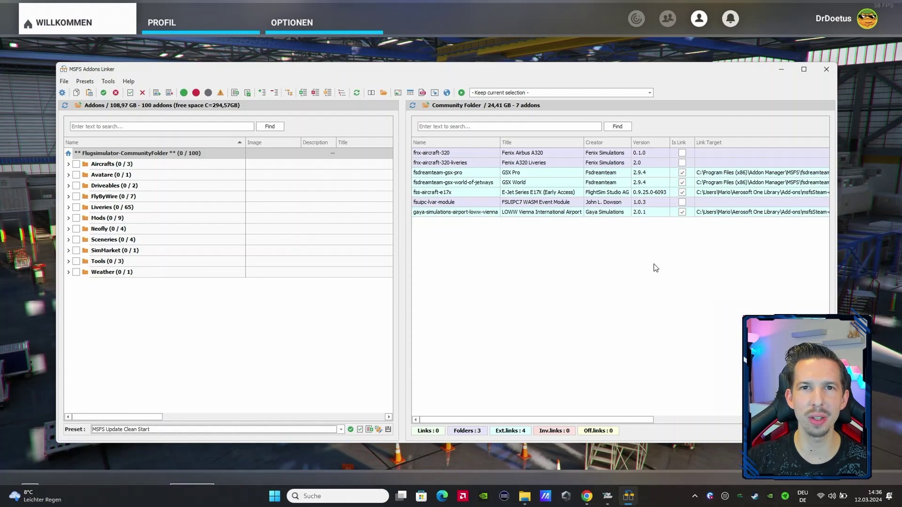
Activate the addon preset Standard-Aktiviert and look through the addons linked in the Community folder.
{"action": "left_click", "coordinate": [292, 431]}
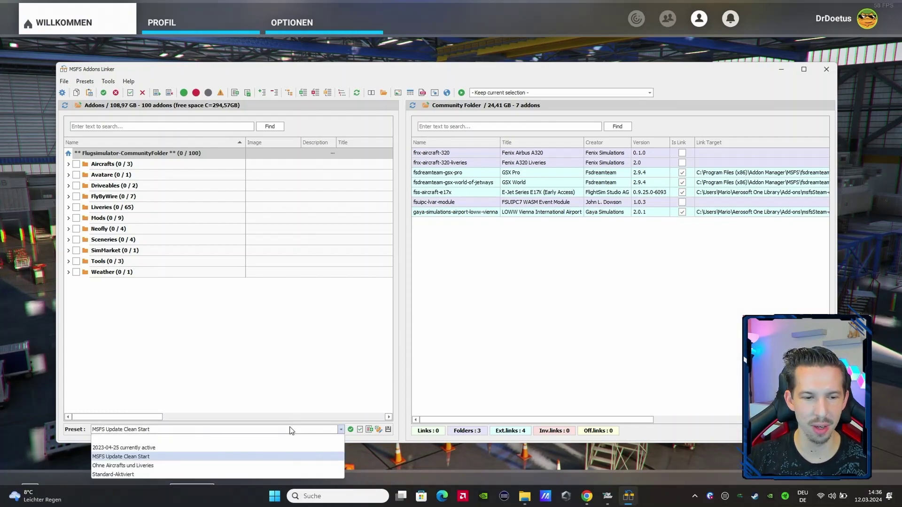
{"action": "left_click", "coordinate": [212, 474]}
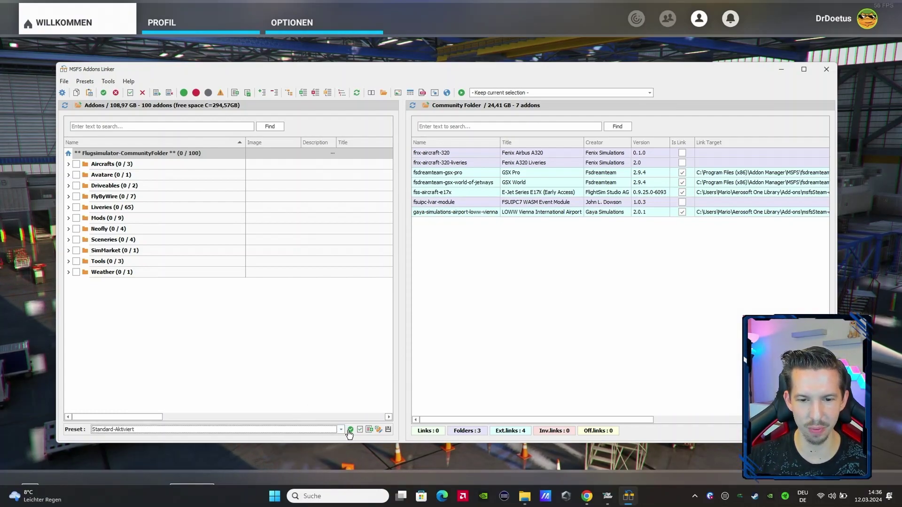
{"action": "left_click", "coordinate": [350, 430]}
{"action": "mouse_move", "coordinate": [829, 184]}
{"action": "left_mouse_down"}
{"action": "mouse_move", "coordinate": [830, 267]}
{"action": "mouse_move", "coordinate": [829, 170]}
{"action": "left_mouse_up"}
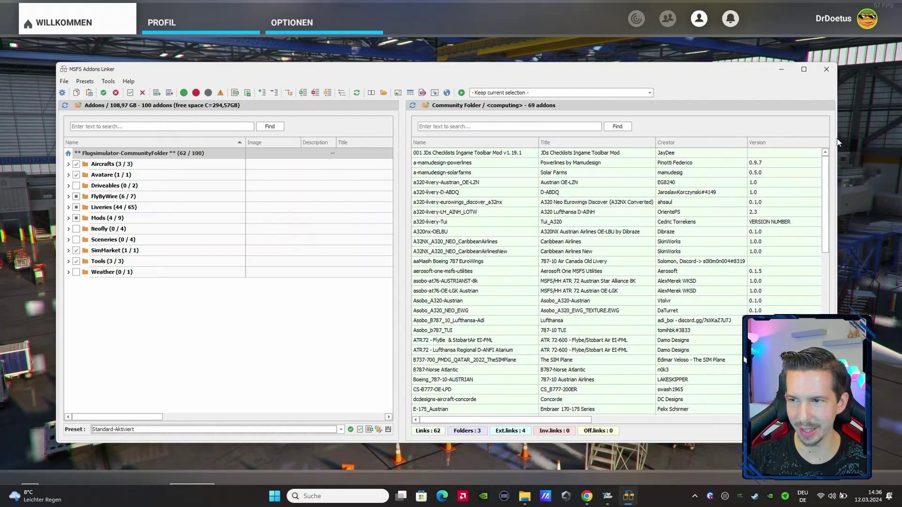
{"action": "scroll", "coordinate": [702, 230], "scroll_direction": "down", "scroll_amount": 5}
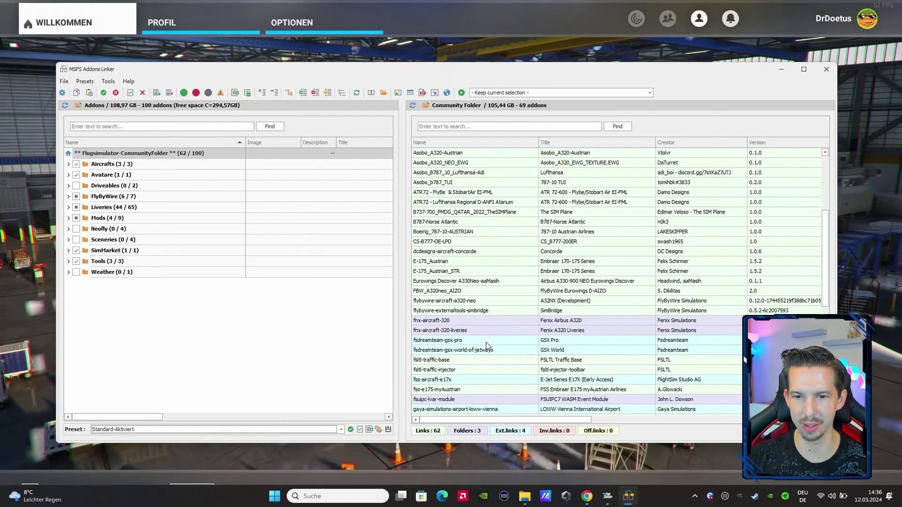
{"action": "scroll", "coordinate": [487, 346], "scroll_direction": "down", "scroll_amount": 9}
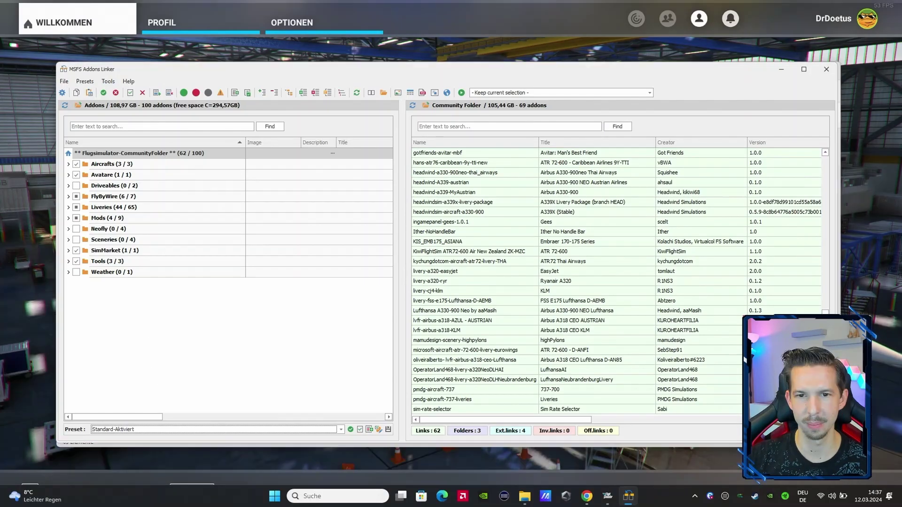
Switch to the Community folder in File Explorer, fit the Name column to its contents and examine the JDs Checklists folder's number prefix.
{"action": "key", "text": "alt+Tab"}
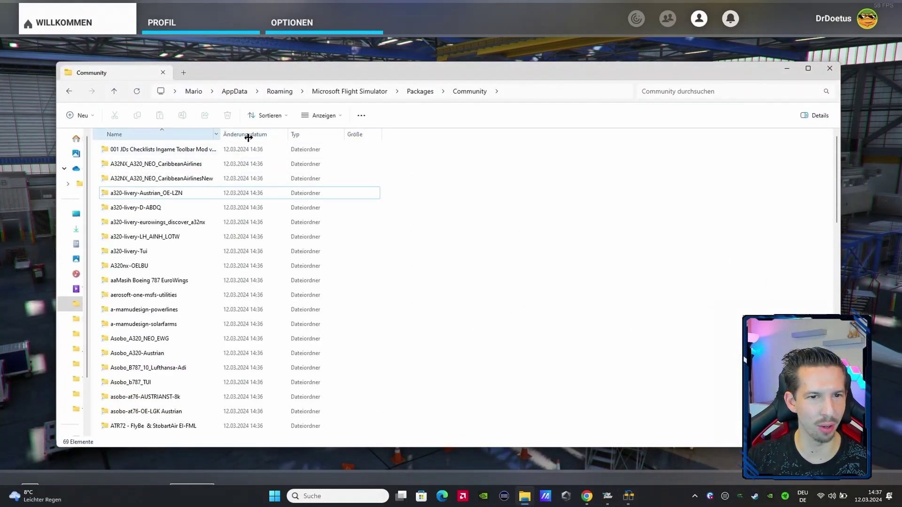
{"action": "double_click", "coordinate": [220, 134]}
{"action": "left_click", "coordinate": [124, 149]}
{"action": "double_click", "coordinate": [115, 150]}
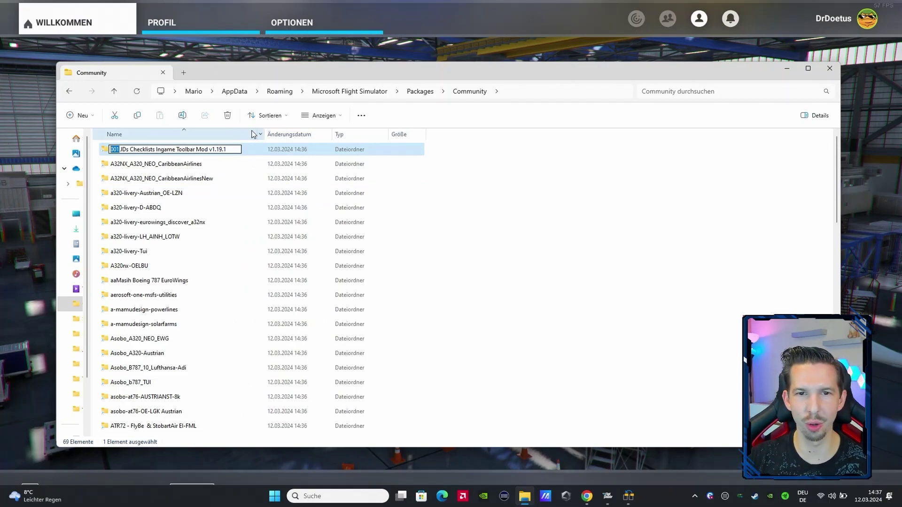
{"action": "left_click", "coordinate": [120, 149]}
{"action": "left_click", "coordinate": [113, 149]}
{"action": "double_click", "coordinate": [112, 150]}
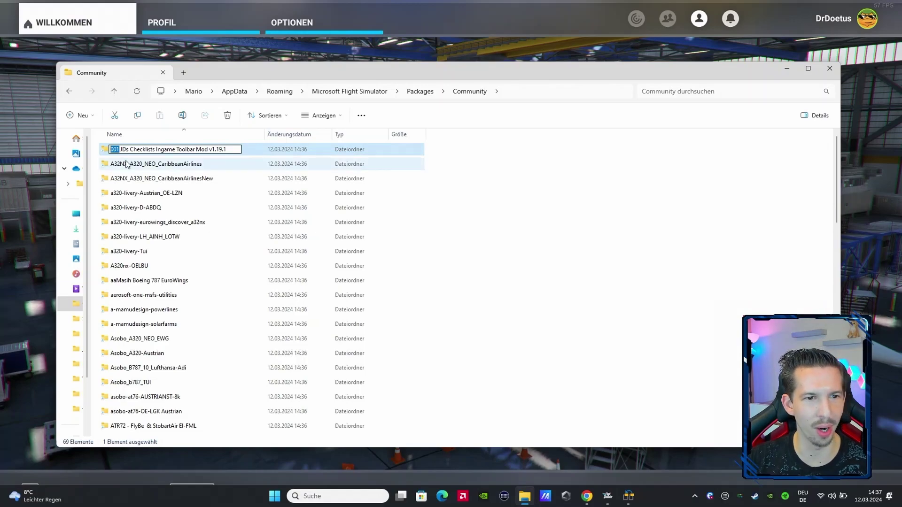
{"action": "left_click", "coordinate": [121, 164]}
Bring up the Flugsimulator-CommunityFolder window in File Explorer and place it beside the MSFS Addons Linker category list.
{"action": "key", "text": "alt+Tab"}
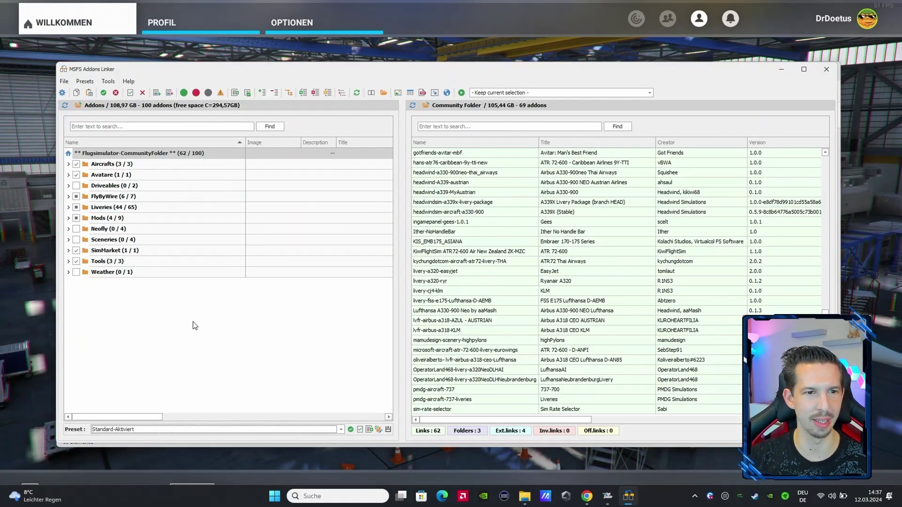
{"action": "key", "text": "alt+Tab"}
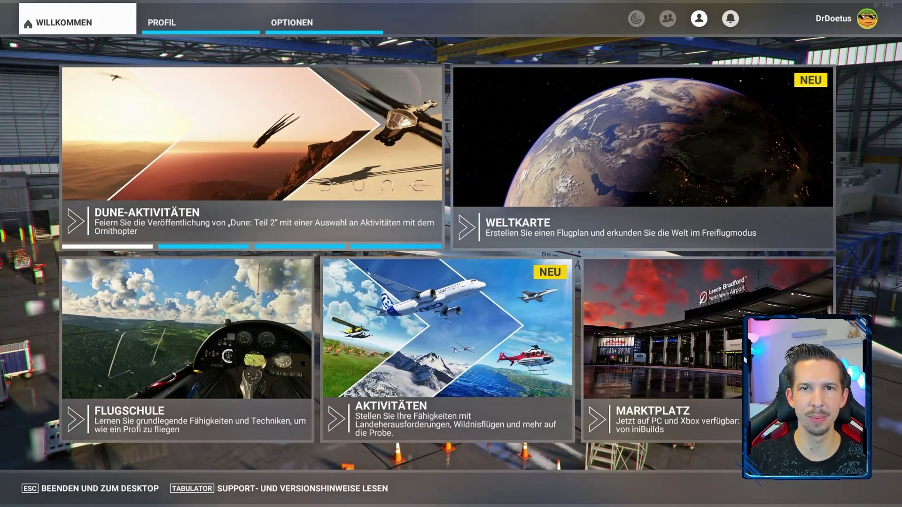
{"action": "key", "text": "alt+Tab"}
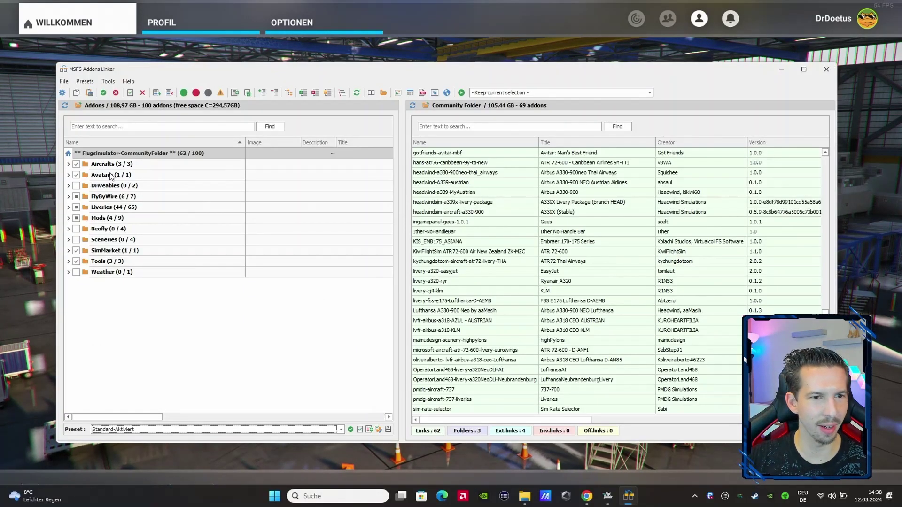
{"action": "key", "text": "alt+Tab"}
{"action": "key", "text": "alt+Tab"}
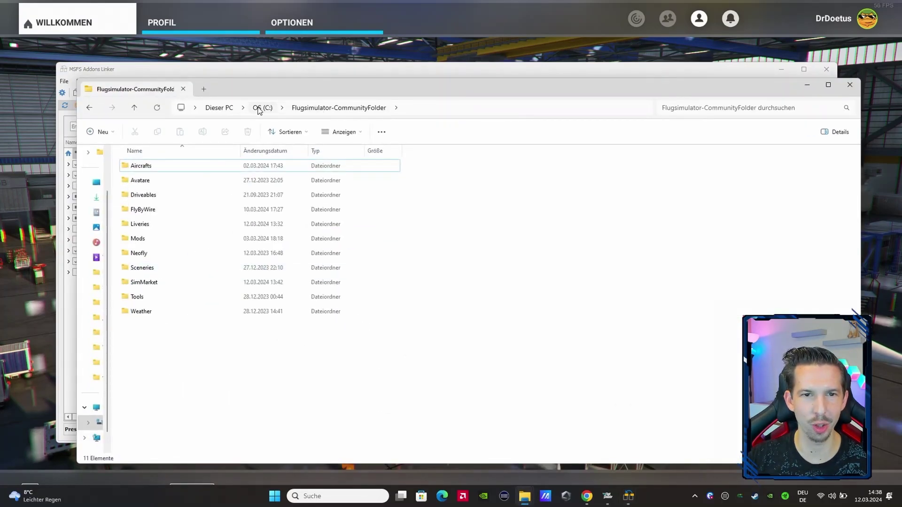
{"action": "left_click", "coordinate": [422, 114]}
{"action": "left_click", "coordinate": [632, 339]}
{"action": "left_click", "coordinate": [175, 167]}
{"action": "left_click_drag", "start_coordinate": [272, 90], "coordinate": [421, 74]}
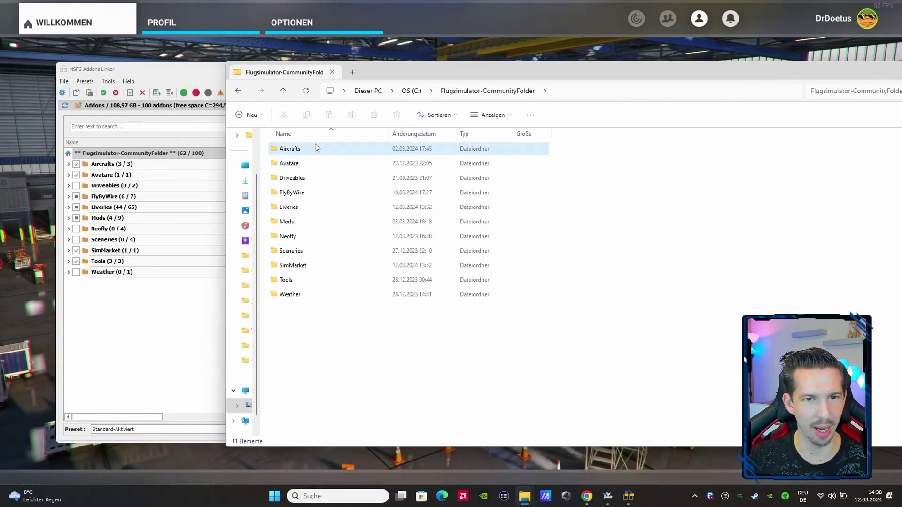
Go through the category folders from Avatare to Mods and compare them with the addon categories in the linker.
{"action": "left_click", "coordinate": [311, 168]}
{"action": "left_click", "coordinate": [308, 179]}
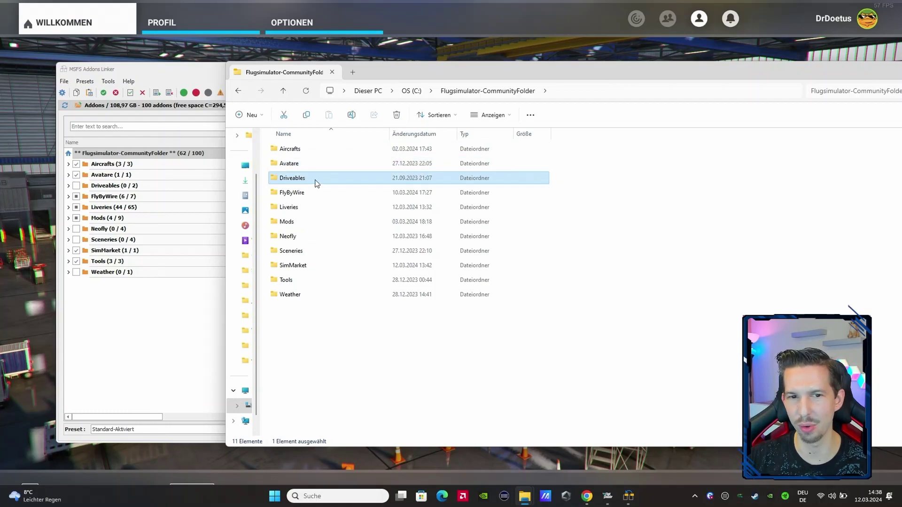
{"action": "left_click", "coordinate": [314, 194]}
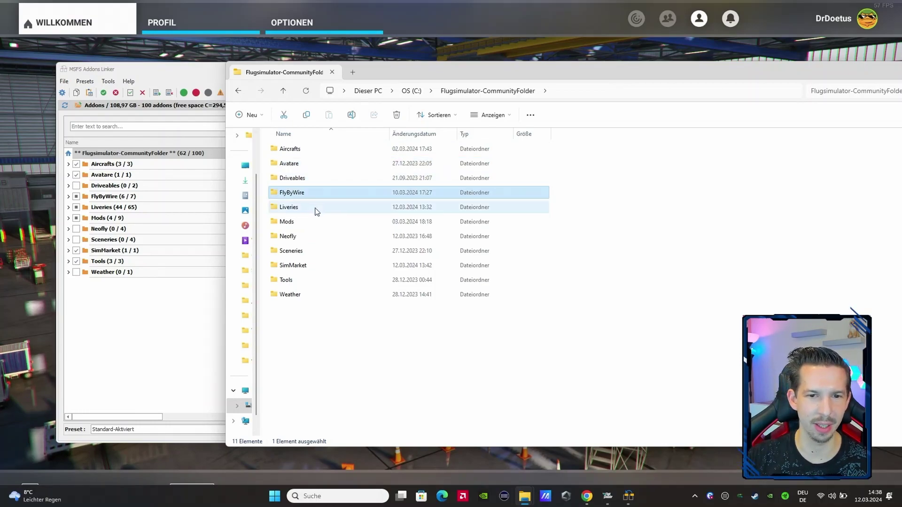
{"action": "left_click", "coordinate": [303, 208]}
{"action": "left_click", "coordinate": [296, 222]}
{"action": "left_click_drag", "start_coordinate": [533, 356], "coordinate": [486, 367]}
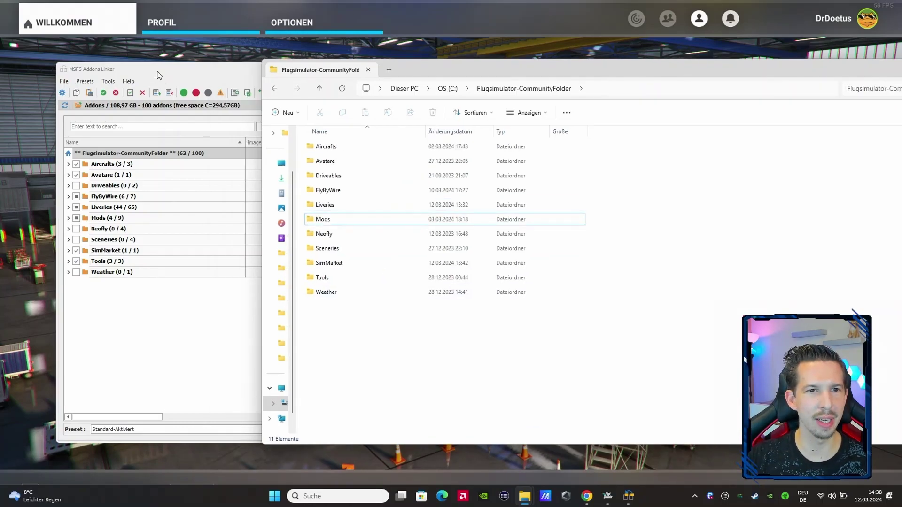
Switch to MSFS Addons Linker and disable the dcdesigns-aircraft-concorde addon in the Aircrafts category despite the running simulator.
{"action": "left_click", "coordinate": [159, 75]}
{"action": "left_click", "coordinate": [68, 165]}
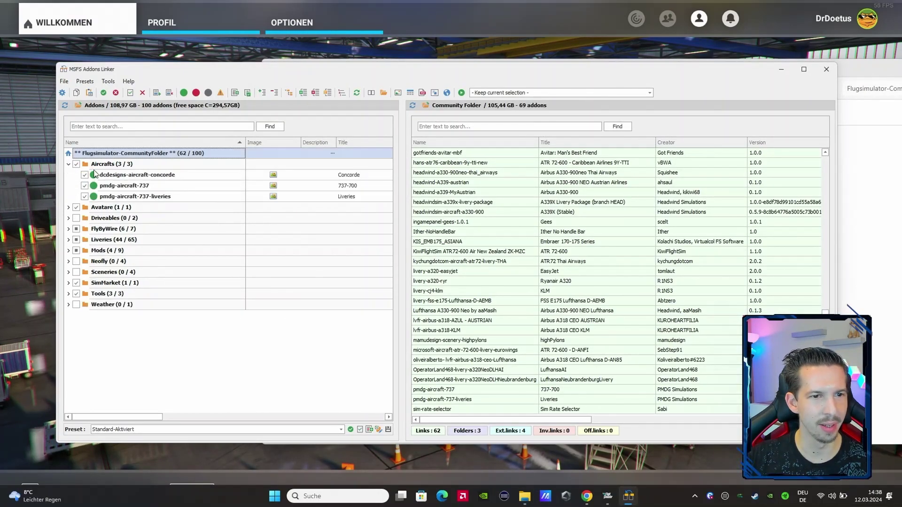
{"action": "mouse_move", "coordinate": [274, 178]}
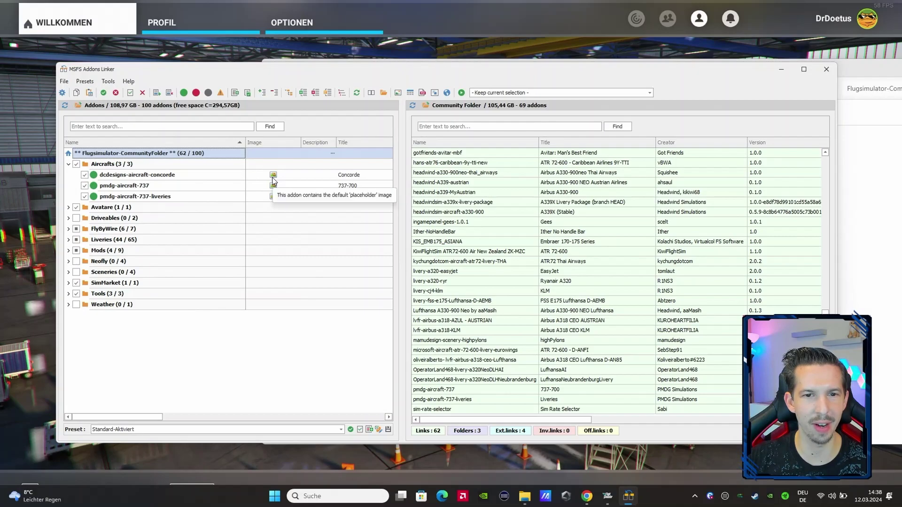
{"action": "left_click", "coordinate": [83, 176]}
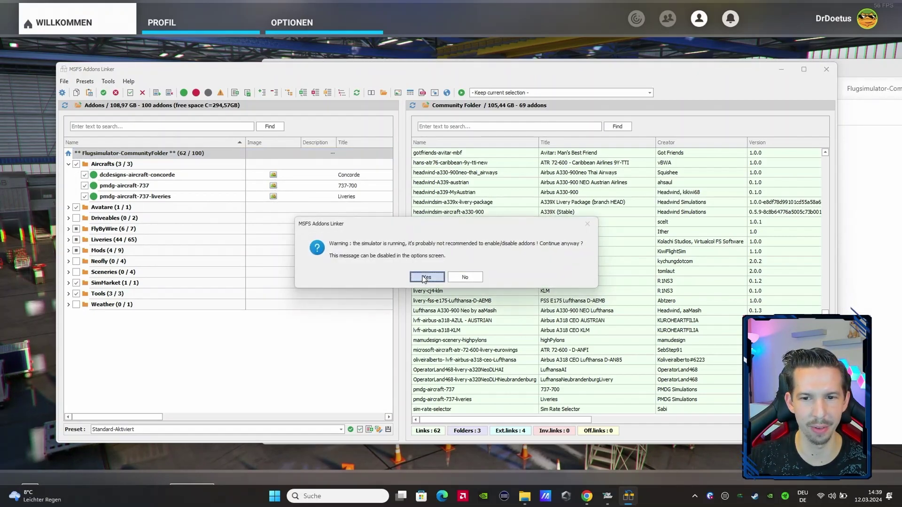
{"action": "left_click", "coordinate": [426, 277]}
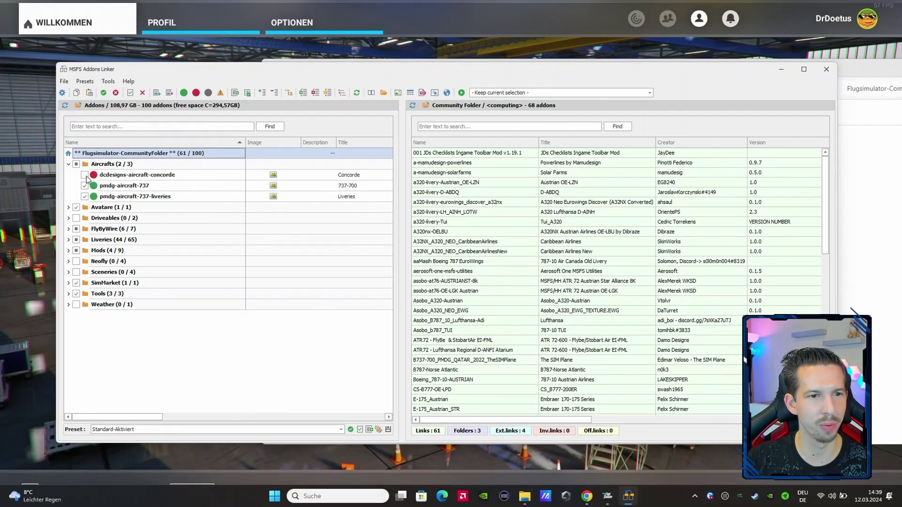
Enable the dcdesigns-aircraft-concorde addon again and collapse the Aircrafts category.
{"action": "left_click", "coordinate": [84, 175]}
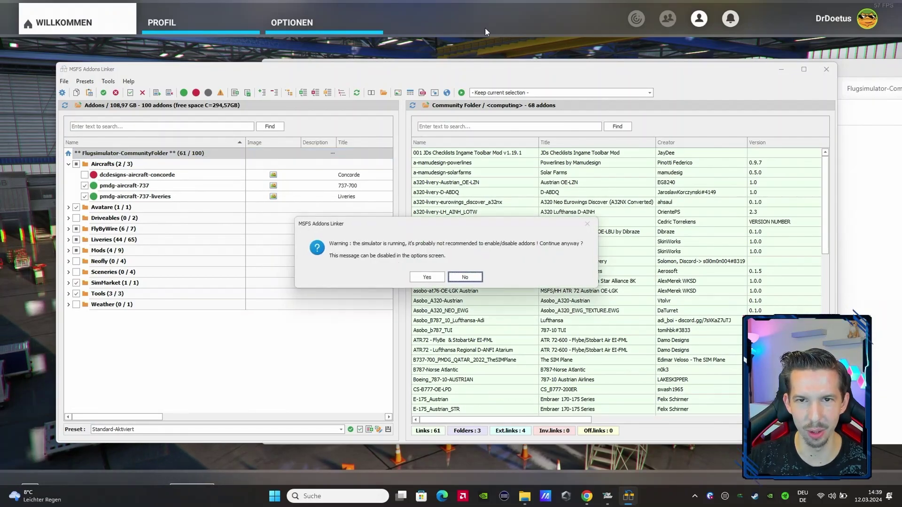
{"action": "left_click", "coordinate": [426, 276]}
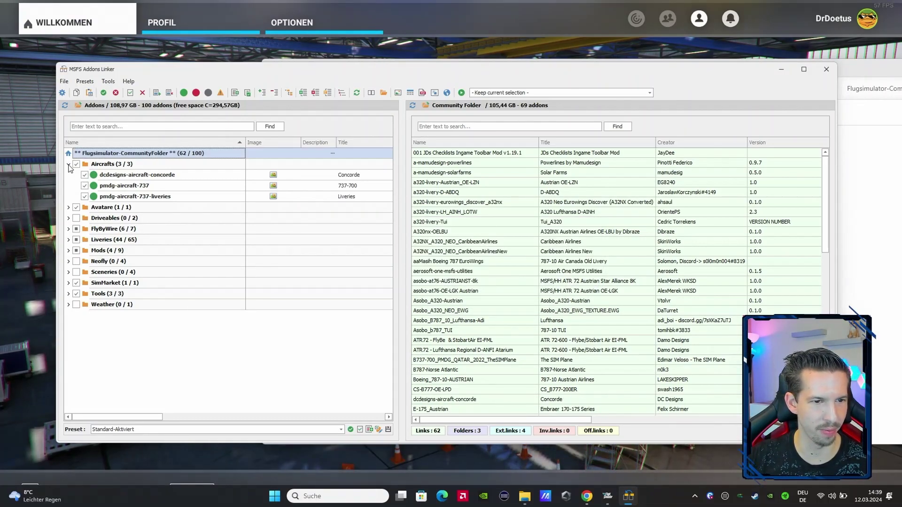
{"action": "left_click", "coordinate": [69, 165]}
Examine the individual addons in the Liveries category, including a livery's preview image, and collapse the category again.
{"action": "left_click", "coordinate": [68, 207]}
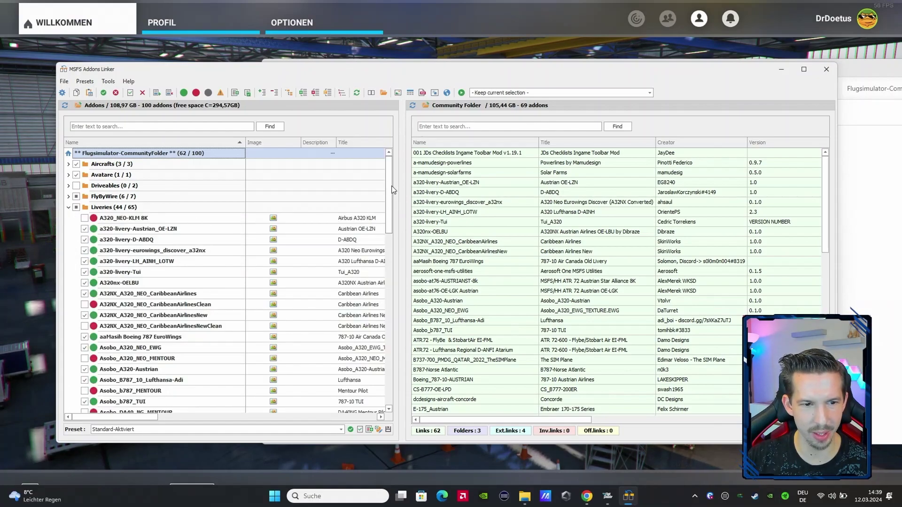
{"action": "scroll", "coordinate": [393, 197], "scroll_direction": "down", "scroll_amount": 1}
{"action": "left_click_drag", "start_coordinate": [393, 197], "coordinate": [389, 225]}
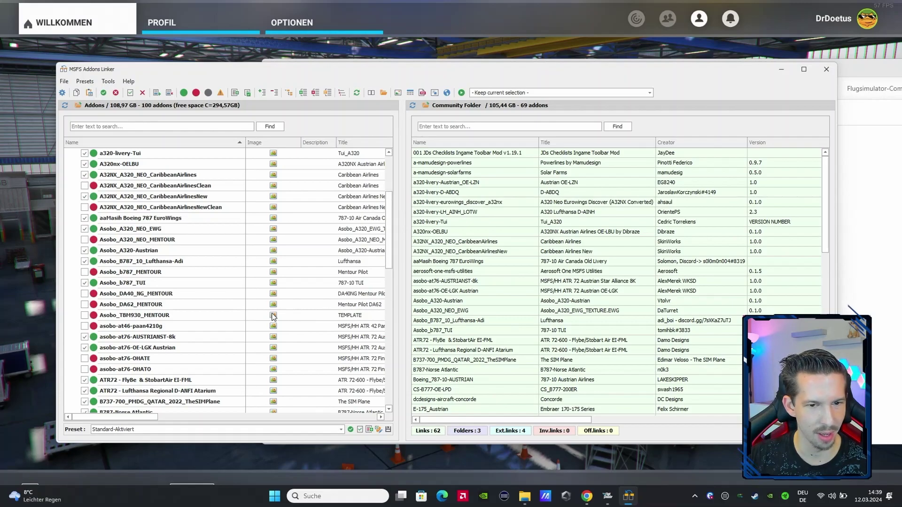
{"action": "mouse_move", "coordinate": [274, 277]}
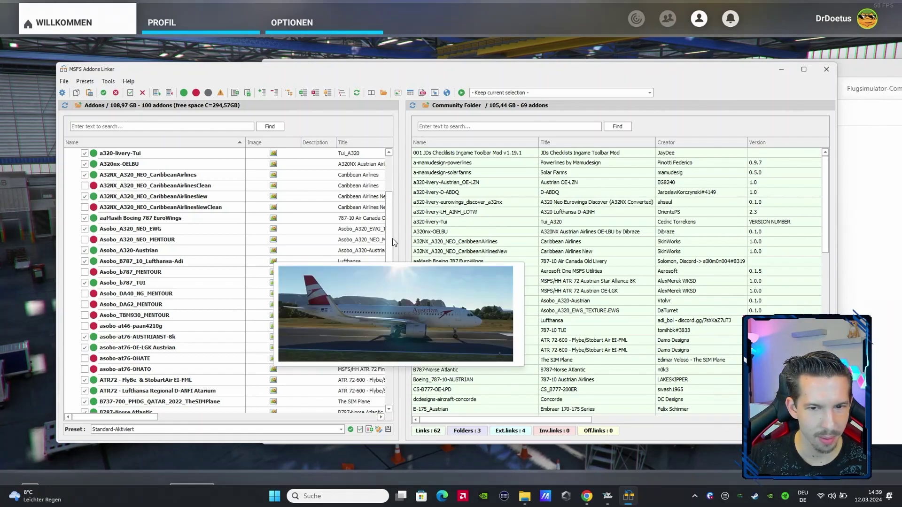
{"action": "left_click_drag", "start_coordinate": [390, 226], "coordinate": [391, 195]}
{"action": "left_click", "coordinate": [68, 208]}
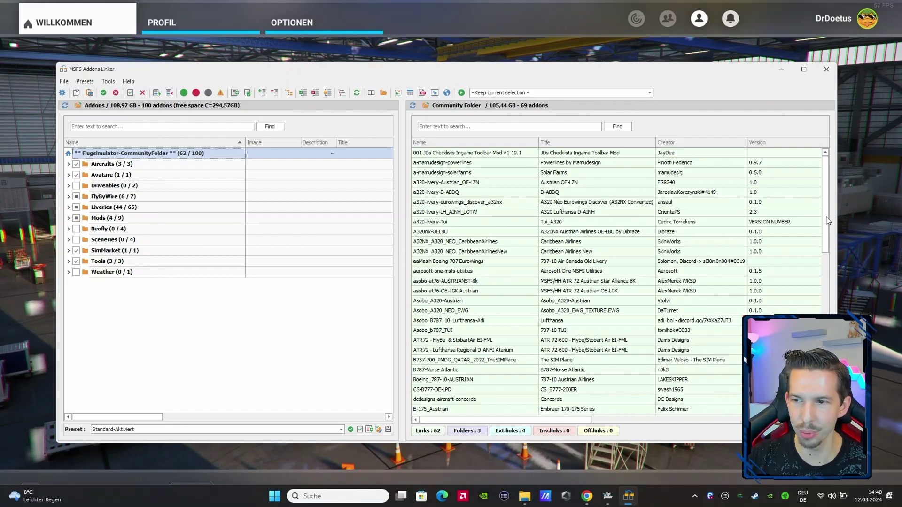
Review the Community folder's addon list against the enabled and disabled entries of the Liveries category.
{"action": "scroll", "coordinate": [579, 295], "scroll_direction": "down", "scroll_amount": 10}
{"action": "scroll", "coordinate": [579, 282], "scroll_direction": "up", "scroll_amount": 9}
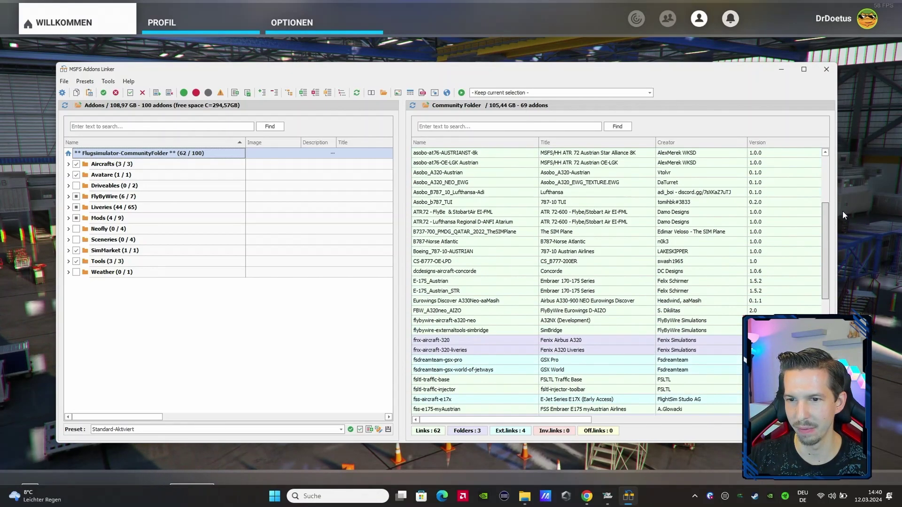
{"action": "left_click", "coordinate": [69, 207]}
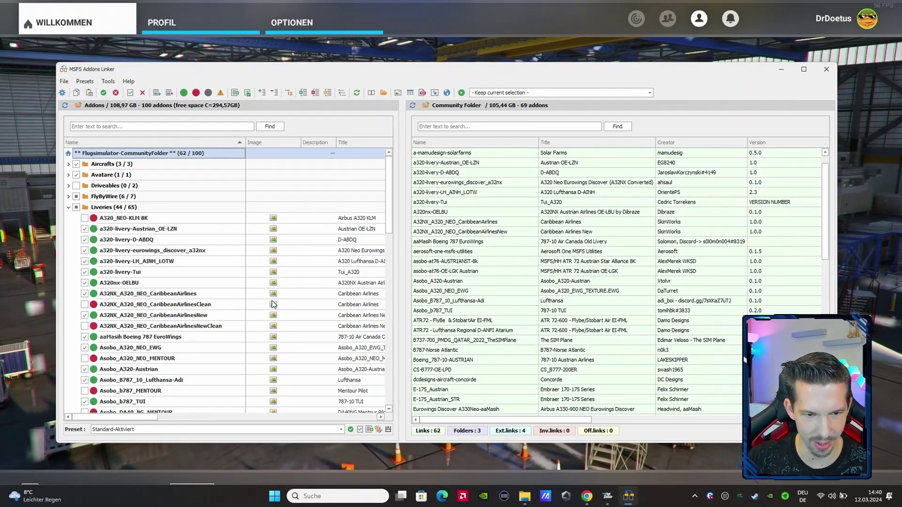
{"action": "left_click", "coordinate": [69, 208]}
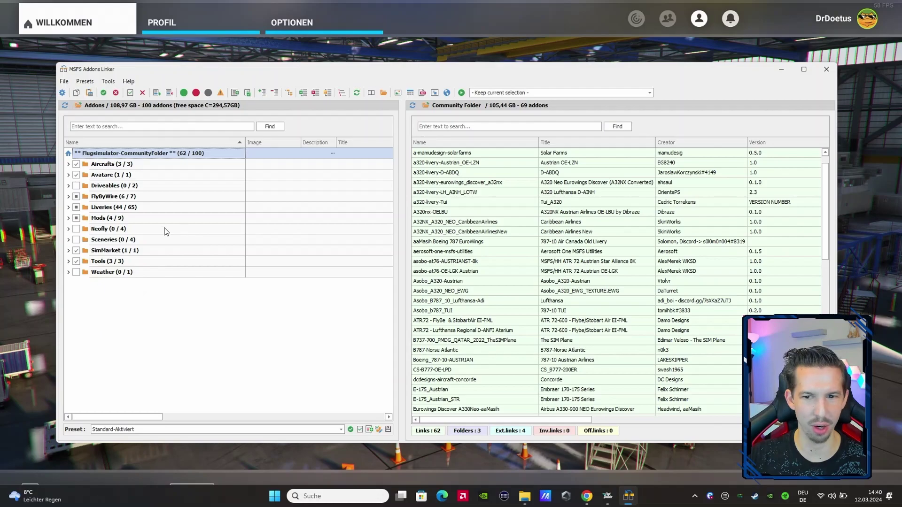
Open the FlyByWire Installer from the desktop and check the install directory in its download settings.
{"action": "key", "text": "super+d"}
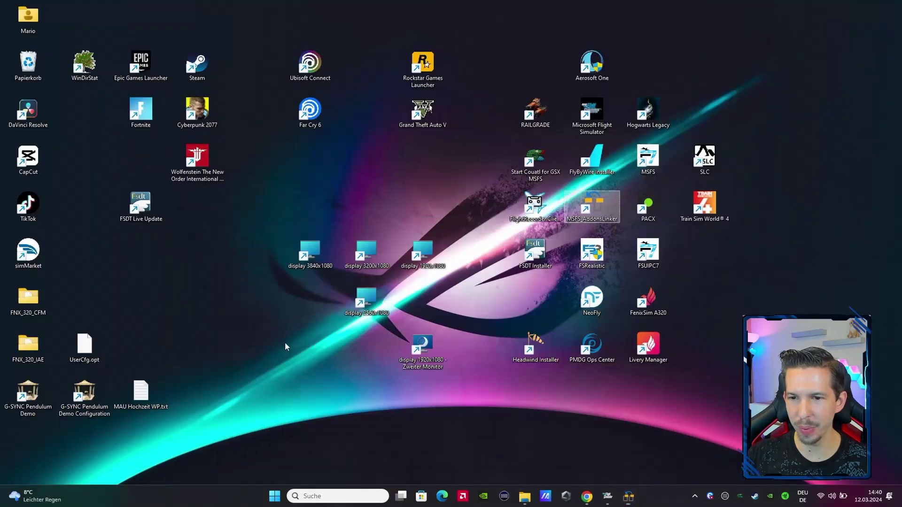
{"action": "double_click", "coordinate": [599, 162]}
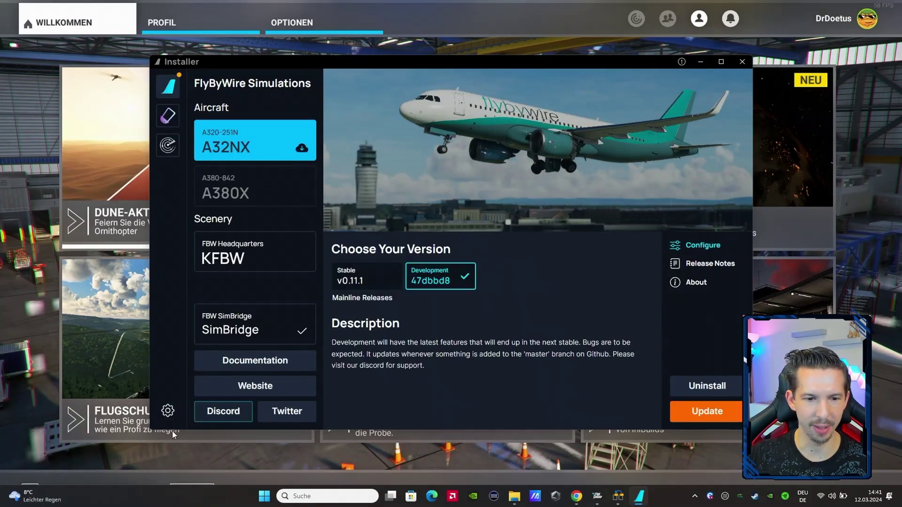
{"action": "left_click", "coordinate": [168, 411]}
{"action": "left_click", "coordinate": [227, 147]}
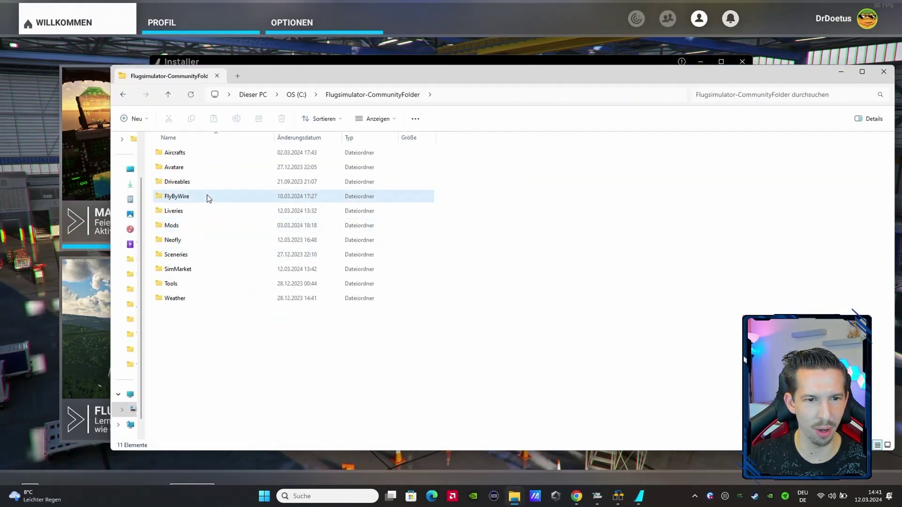
Locate the FlyByWire folder inside Flugsimulator-CommunityFolder, switch back to MSFS Addons Linker and expand its FlyByWire category.
{"action": "left_click", "coordinate": [207, 197]}
{"action": "left_click", "coordinate": [618, 496]}
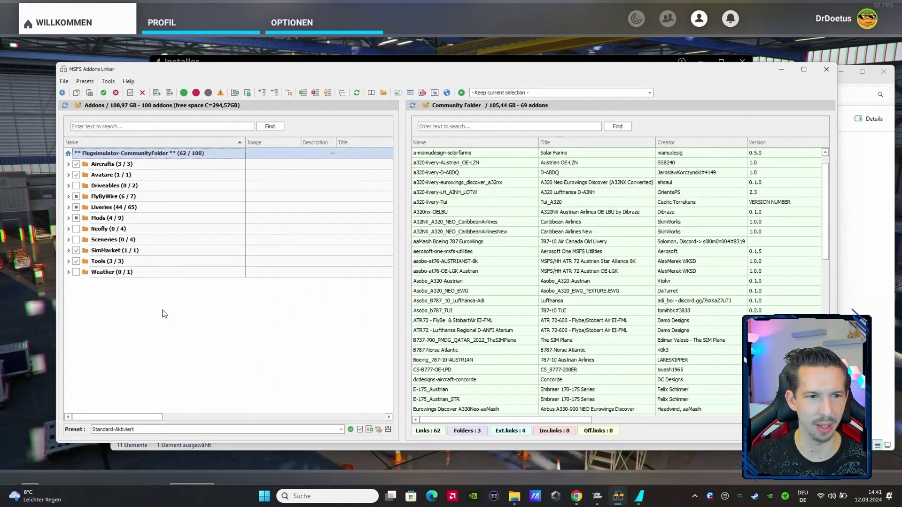
{"action": "left_click", "coordinate": [69, 196]}
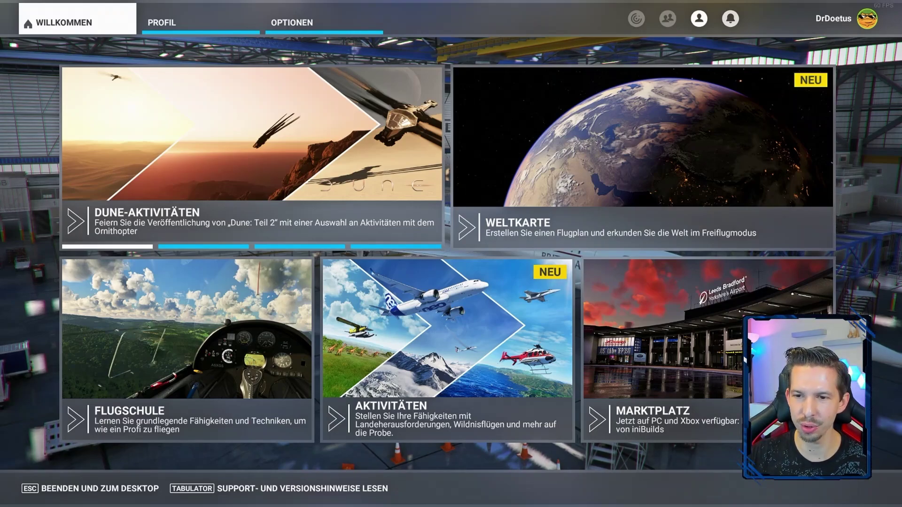
Switch to the Headwind Simulations Installer and check the install directory in its download settings.
{"action": "key", "text": "alt+Tab"}
{"action": "left_click", "coordinate": [167, 85]}
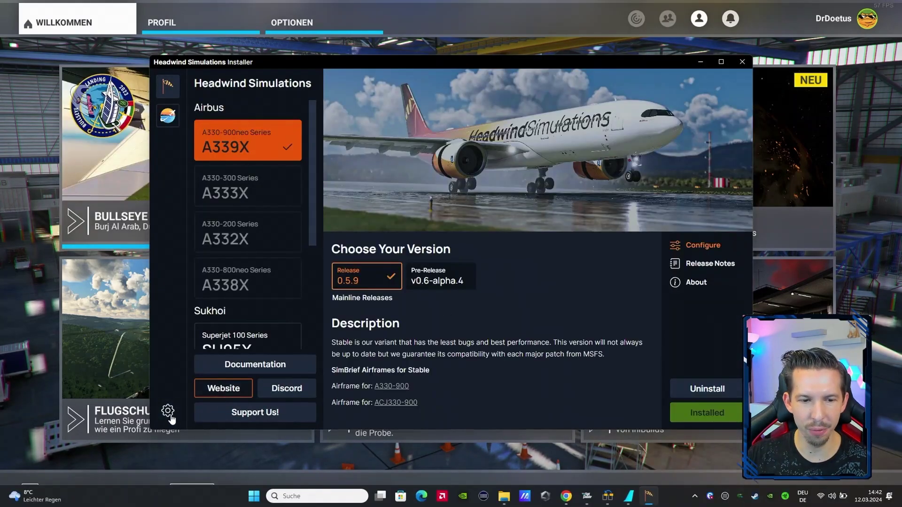
{"action": "left_click", "coordinate": [168, 411]}
{"action": "left_click", "coordinate": [223, 145]}
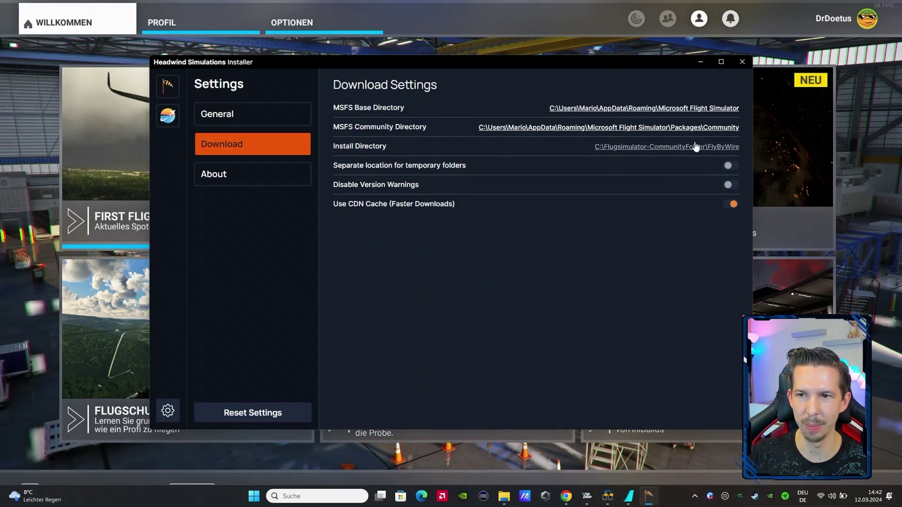
Look through the aircraft offered by Headwind Simulations and Horizon Simulations in the installer.
{"action": "left_click", "coordinate": [168, 115]}
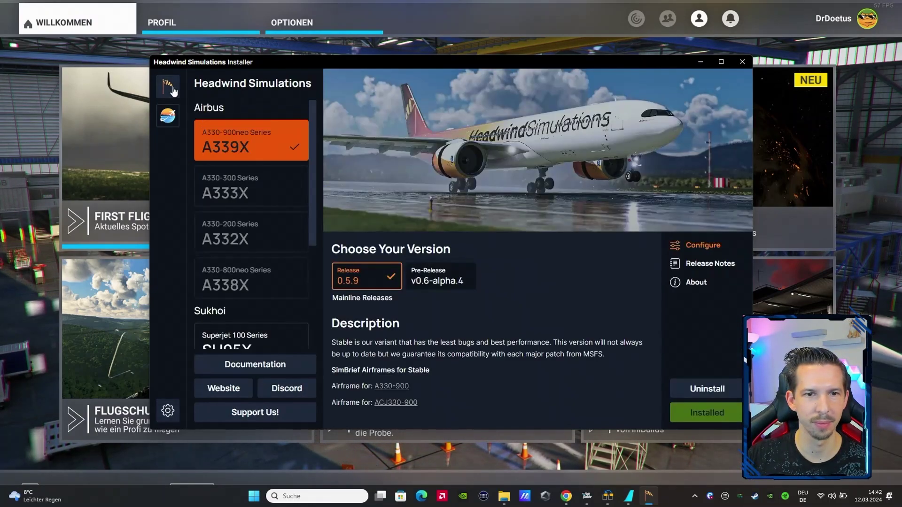
{"action": "scroll", "coordinate": [248, 255], "scroll_direction": "down", "scroll_amount": 5}
{"action": "scroll", "coordinate": [247, 255], "scroll_direction": "up", "scroll_amount": 5}
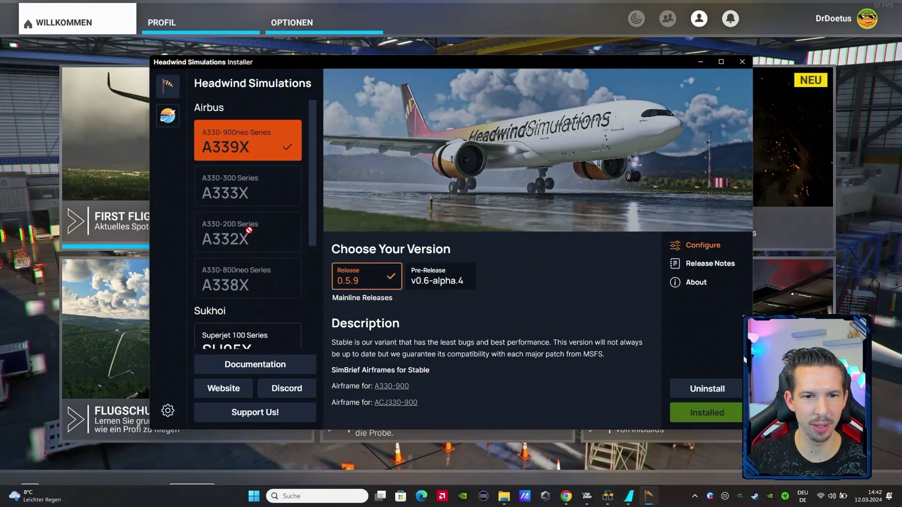
{"action": "left_click", "coordinate": [167, 115]}
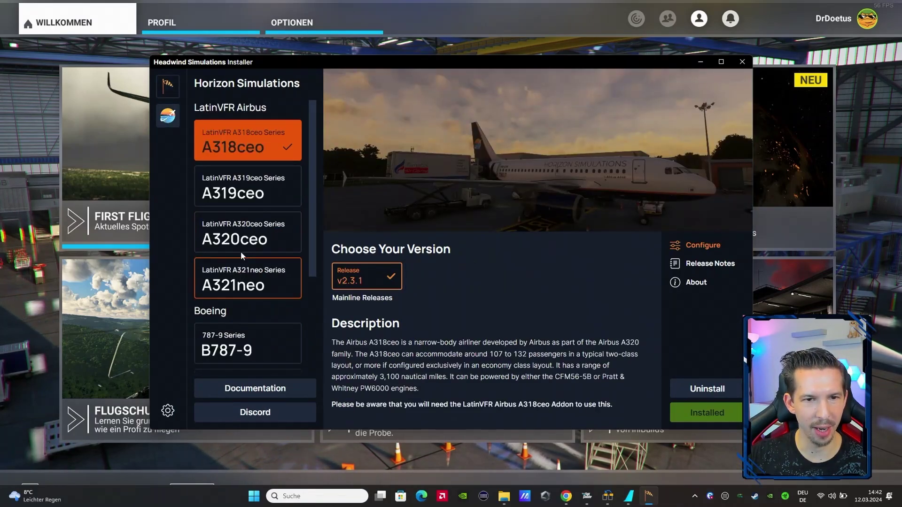
Compare the FlyByWire category in MSFS Addons Linker with the Community folder in File Explorer, then minimize the folder window.
{"action": "left_click", "coordinate": [607, 496]}
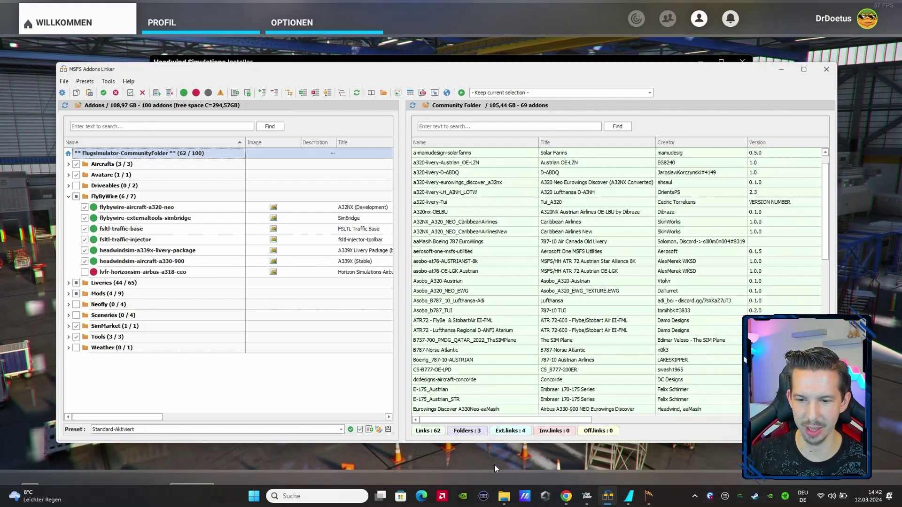
{"action": "mouse_move", "coordinate": [504, 497]}
{"action": "left_click", "coordinate": [480, 430]}
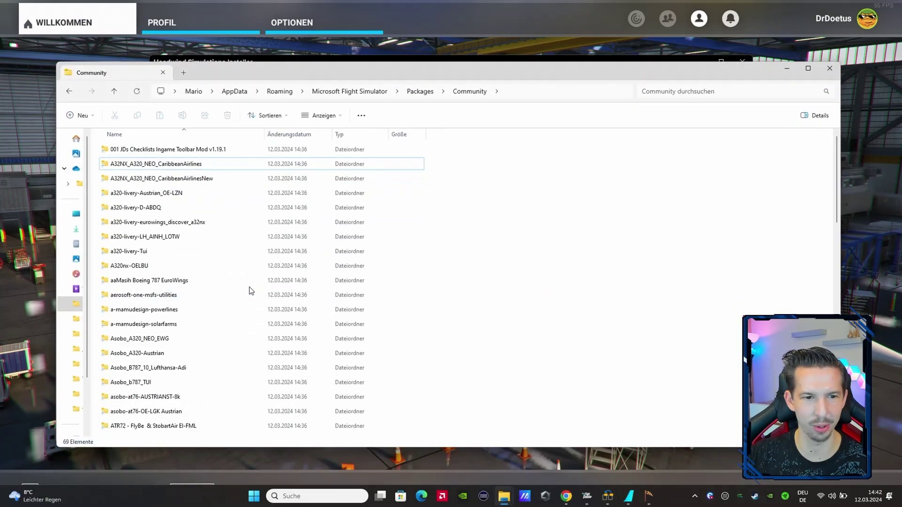
{"action": "left_click", "coordinate": [170, 282]}
{"action": "left_click", "coordinate": [787, 68]}
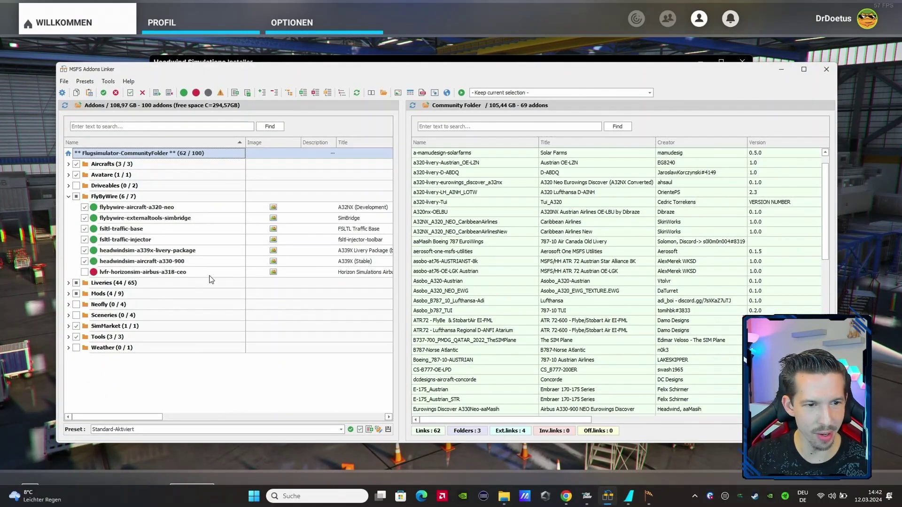
Enable the lvfr-horizonsim-airbus-a318-ceo addon in the FlyByWire category and disable it again.
{"action": "left_click", "coordinate": [84, 272]}
{"action": "left_click", "coordinate": [466, 276]}
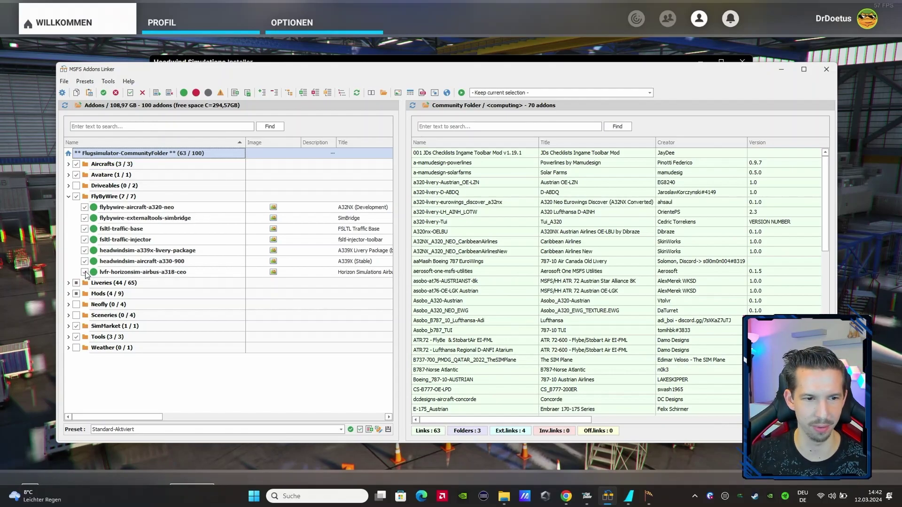
{"action": "left_click", "coordinate": [85, 272]}
Select the SimMarket category, check the MSFS Community folder path in the simMarket app's settings and close that app.
{"action": "left_click", "coordinate": [143, 328]}
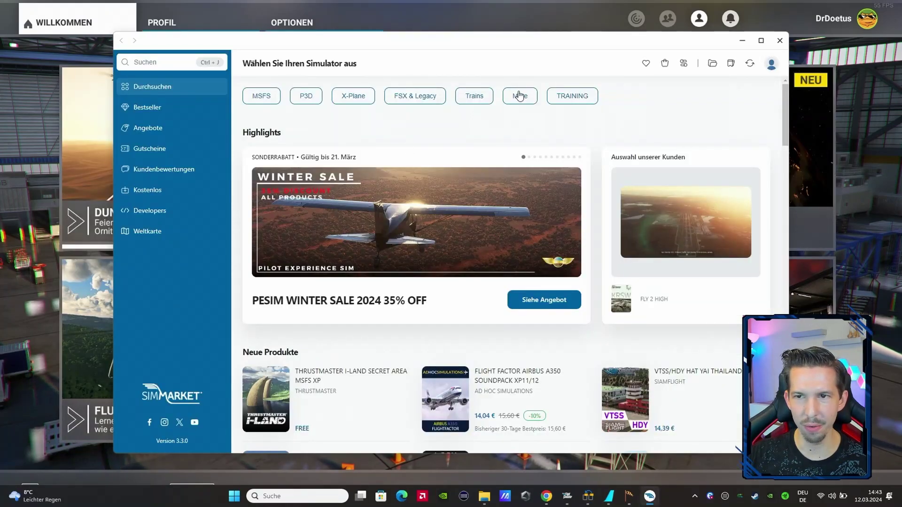
{"action": "left_click", "coordinate": [684, 63]}
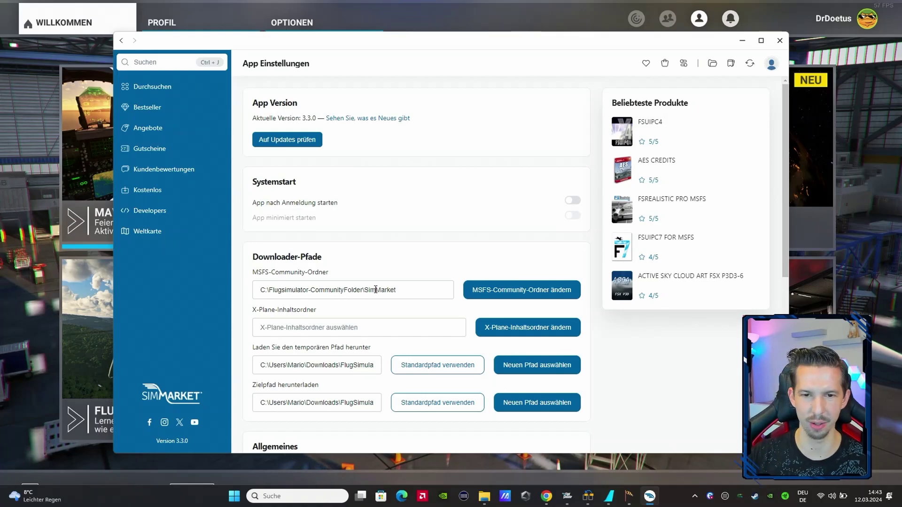
{"action": "left_click", "coordinate": [780, 41]}
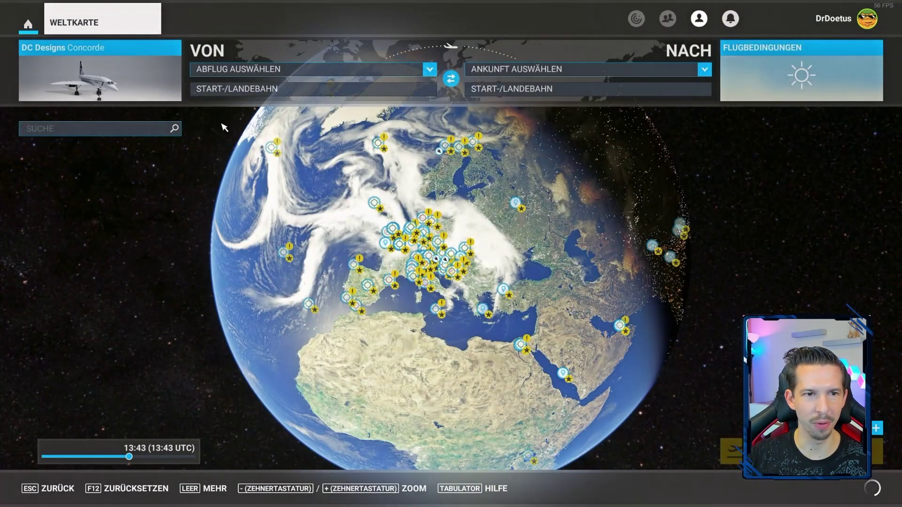
Choose the ATR 72-600 in the world map's aircraft selection, browse its liveries and return to the aircraft list.
{"action": "left_click", "coordinate": [100, 75]}
{"action": "left_click_drag", "start_coordinate": [882, 254], "coordinate": [891, 153]}
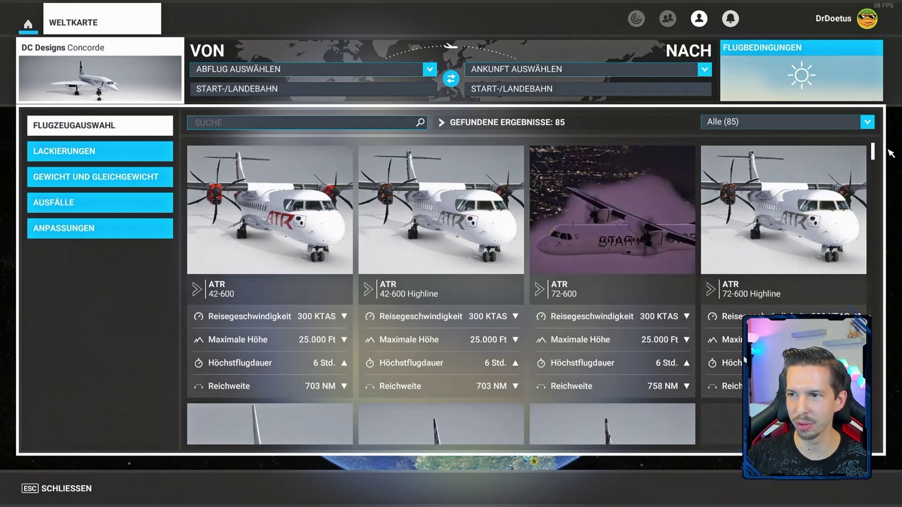
{"action": "left_click", "coordinate": [623, 203]}
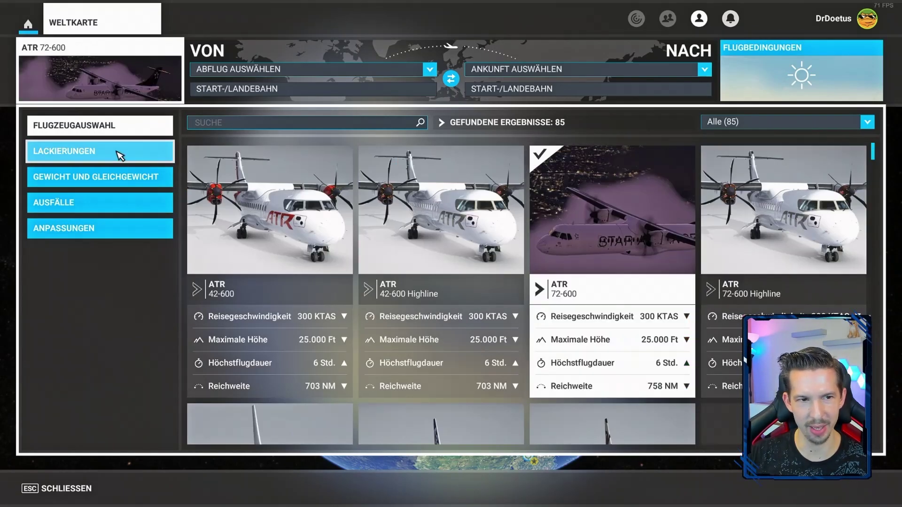
{"action": "left_click", "coordinate": [120, 152]}
{"action": "scroll", "coordinate": [877, 188], "scroll_direction": "down", "scroll_amount": 5}
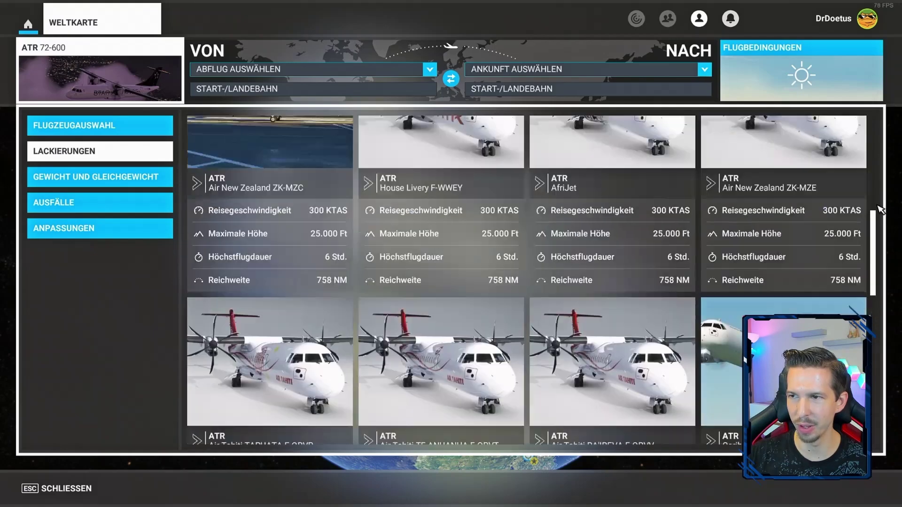
{"action": "scroll", "coordinate": [880, 210], "scroll_direction": "up", "scroll_amount": 5}
{"action": "left_click", "coordinate": [147, 124]}
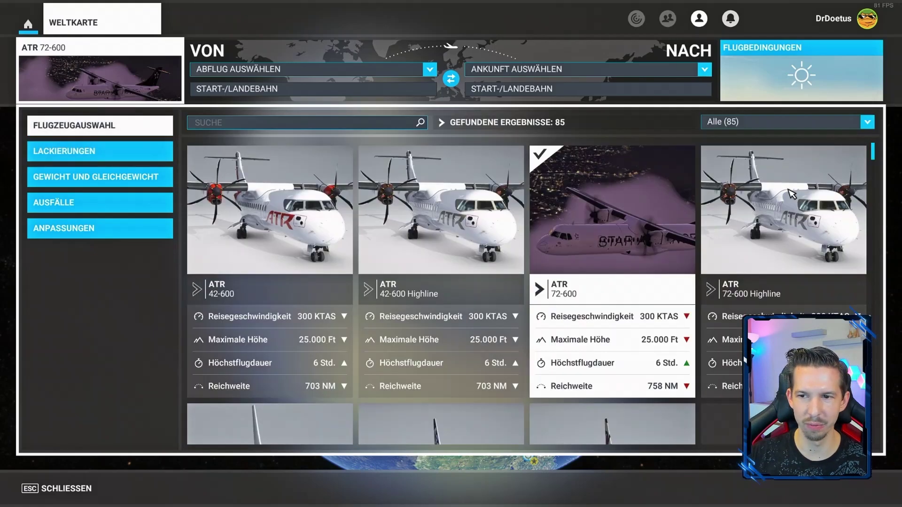
Switch back to MSFS Addons Linker and refresh the addons list.
{"action": "key", "text": "alt+Tab"}
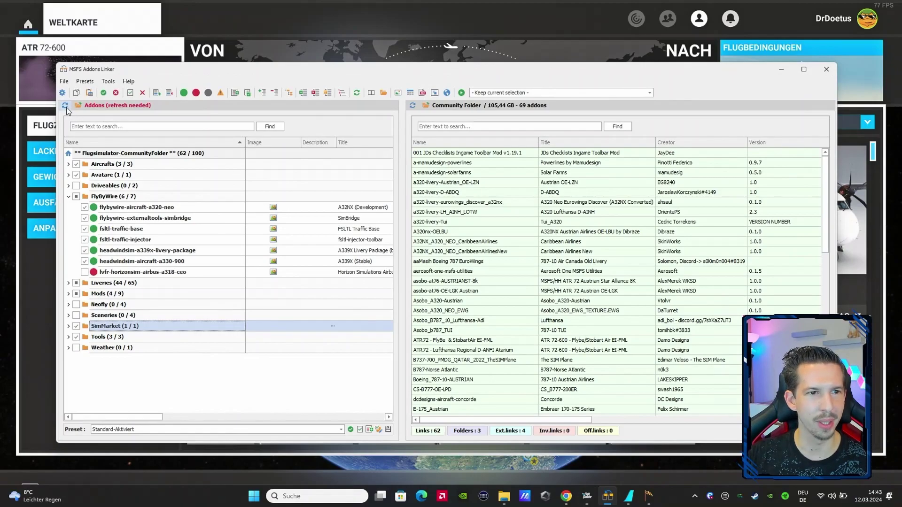
{"action": "left_click", "coordinate": [66, 106]}
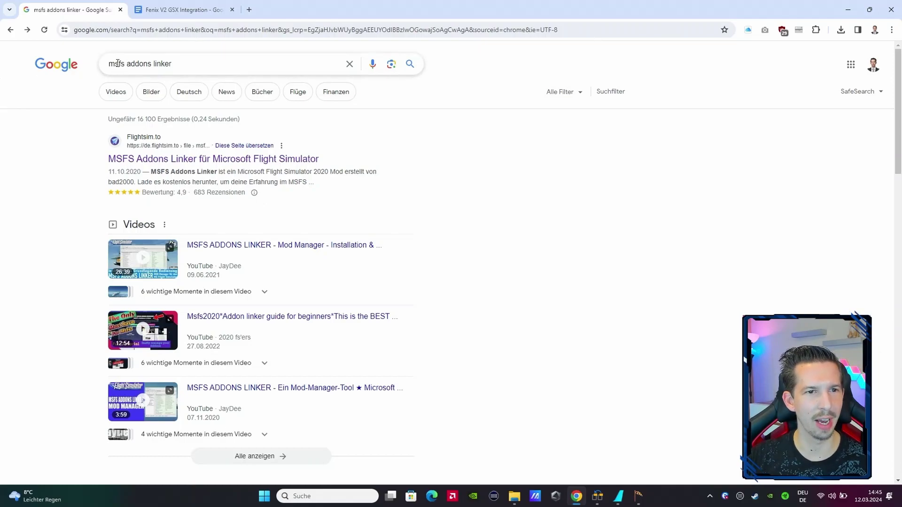
Open the Flightsim.to page of MSFS Addons Linker from the search results, review its description and follow its download option.
{"action": "left_click", "coordinate": [137, 159]}
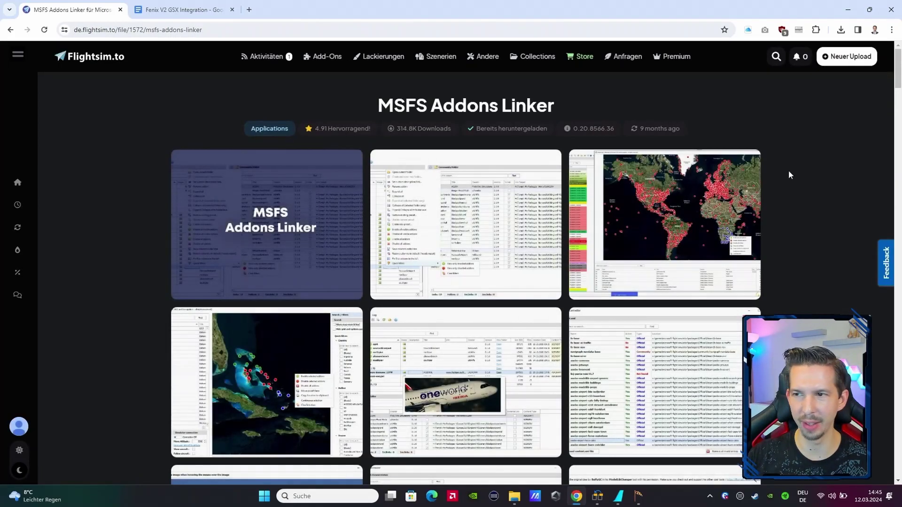
{"action": "scroll", "coordinate": [898, 106], "scroll_direction": "down", "scroll_amount": 14}
{"action": "scroll", "coordinate": [787, 131], "scroll_direction": "up", "scroll_amount": 3}
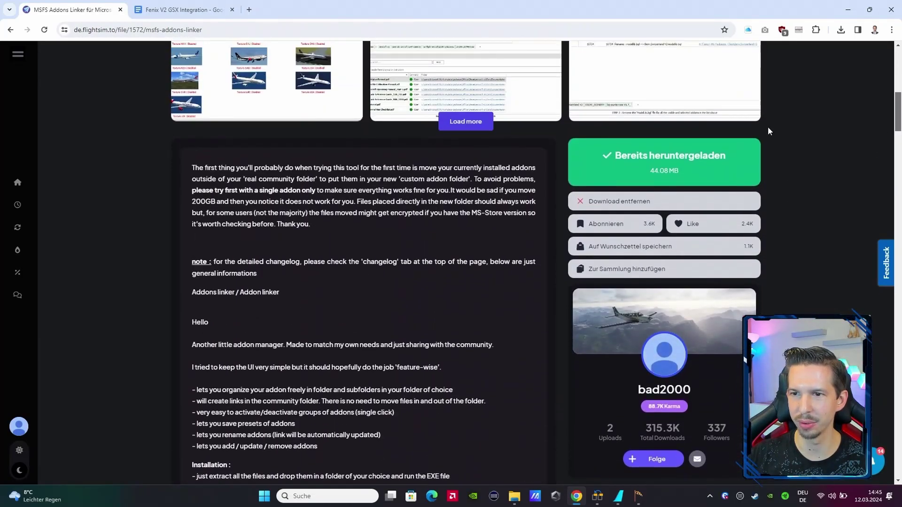
{"action": "left_click", "coordinate": [667, 161]}
{"action": "left_click", "coordinate": [390, 196]}
{"action": "left_click", "coordinate": [401, 194]}
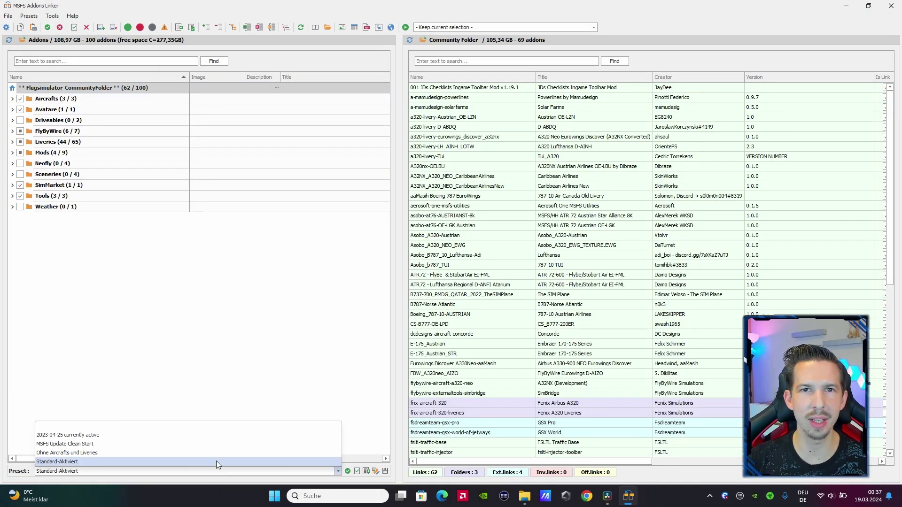
Apply the MSFS Update Clean Start preset to the addons and recheck the list of presets.
{"action": "left_click", "coordinate": [216, 444]}
{"action": "left_click", "coordinate": [348, 472]}
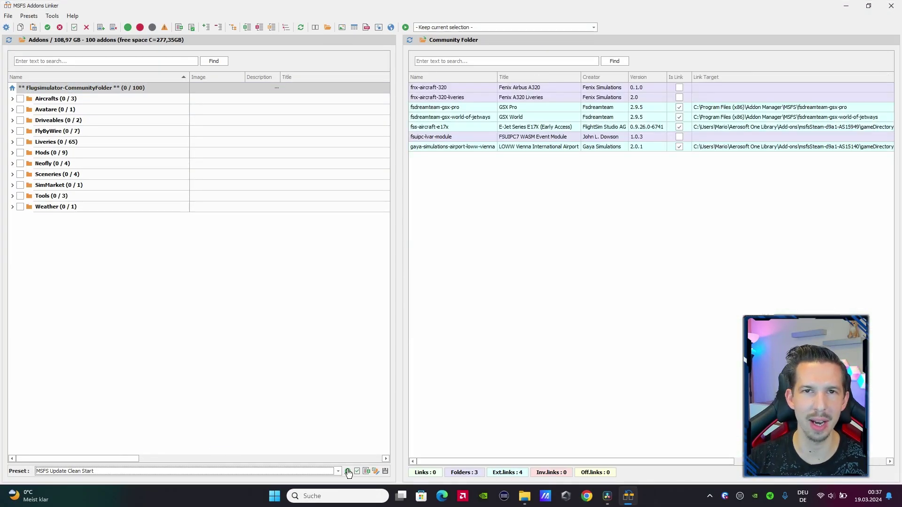
{"action": "left_click", "coordinate": [265, 471]}
{"action": "left_click", "coordinate": [200, 452]}
Enable flybywire-aircraft-a320-neo in the FlyByWire category and Floyds Epic Clouds 1.7c in the Weather category.
{"action": "left_click", "coordinate": [13, 132]}
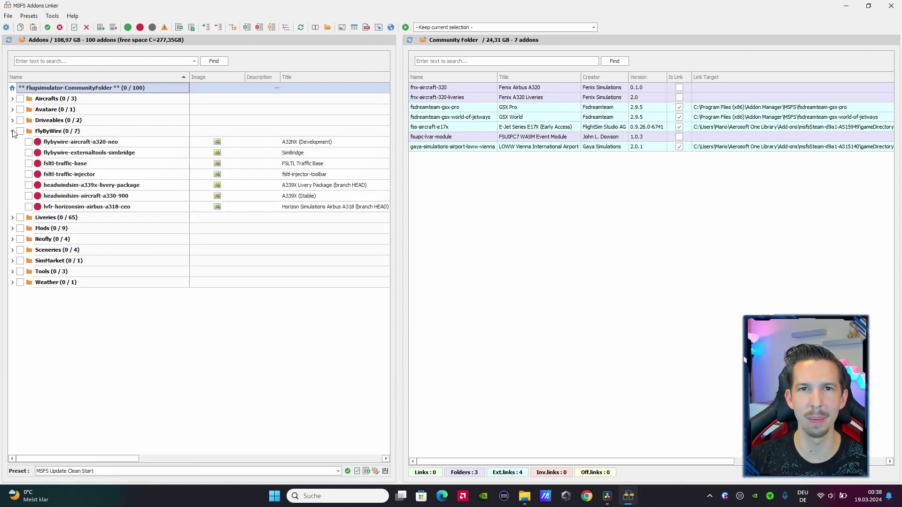
{"action": "left_click", "coordinate": [29, 142]}
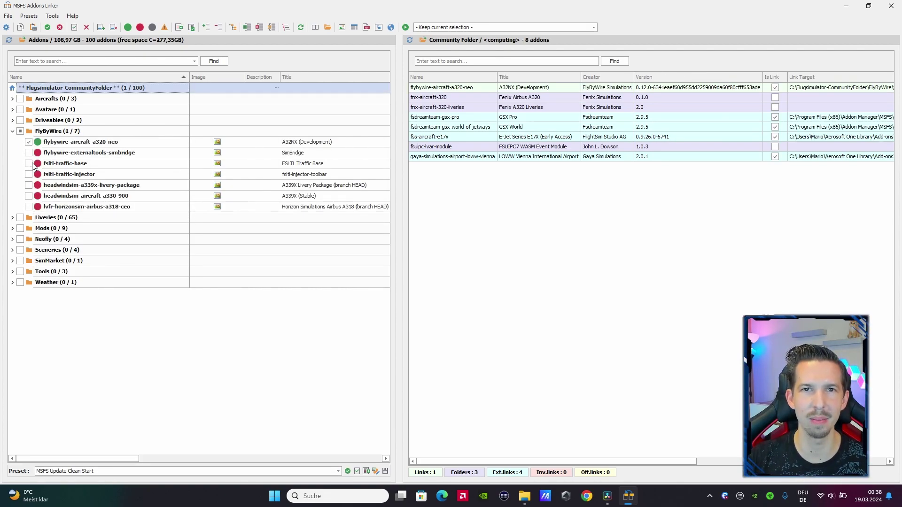
{"action": "left_click", "coordinate": [12, 282]}
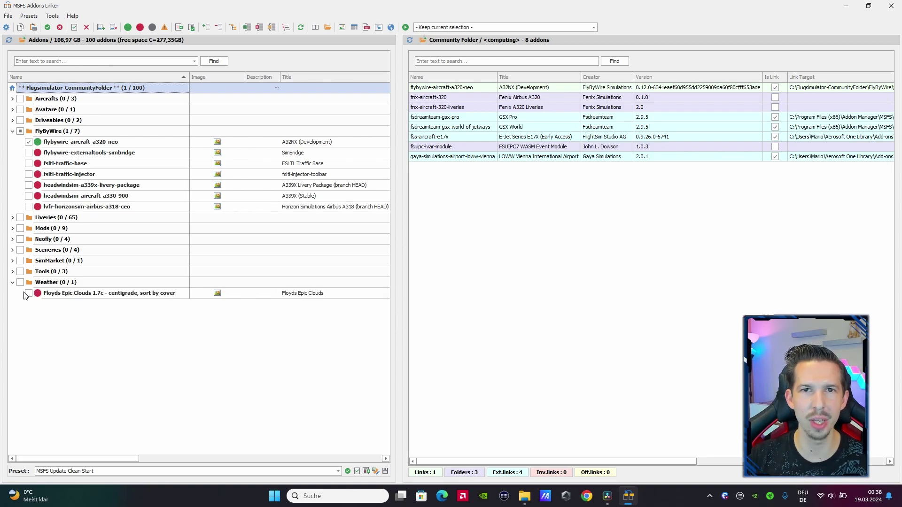
{"action": "left_click", "coordinate": [29, 294]}
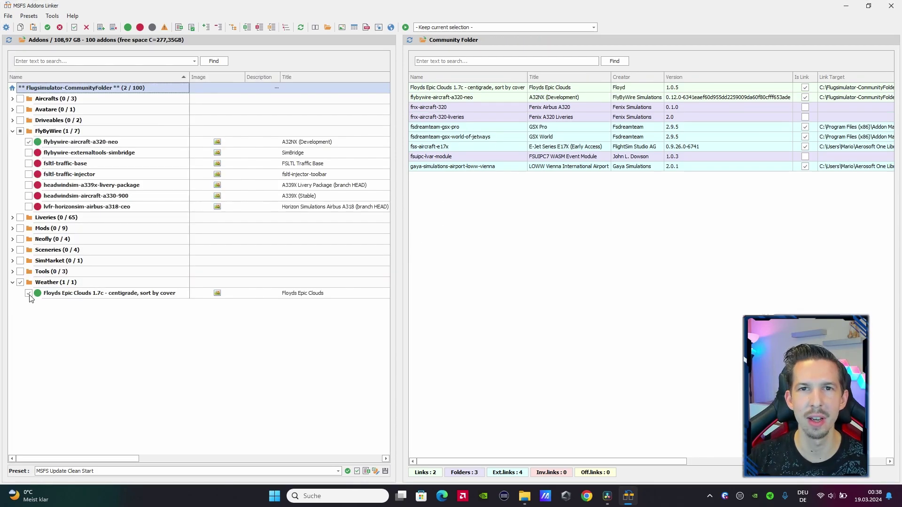
Save the current addon selection as a new preset named "A320 + Wetter".
{"action": "left_click", "coordinate": [367, 473]}
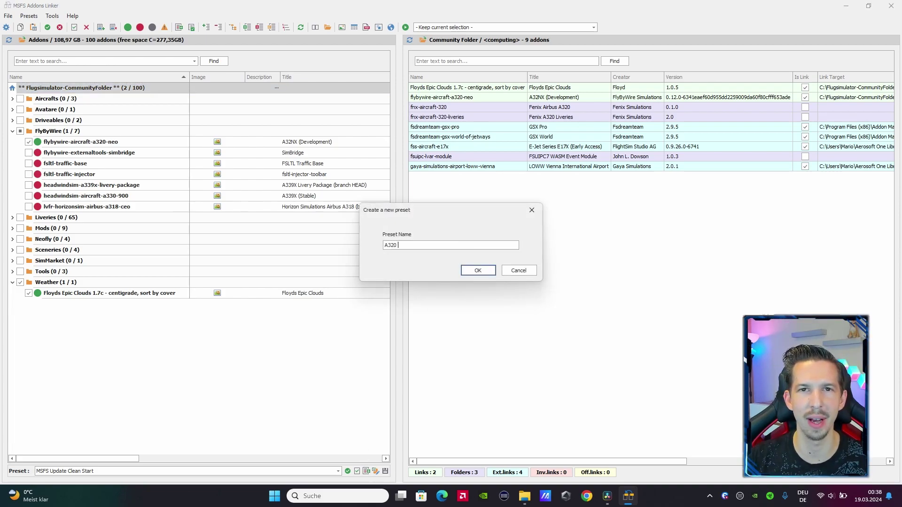
{"action": "type", "text": "A320 + Wetter"}
{"action": "key", "text": "Return"}
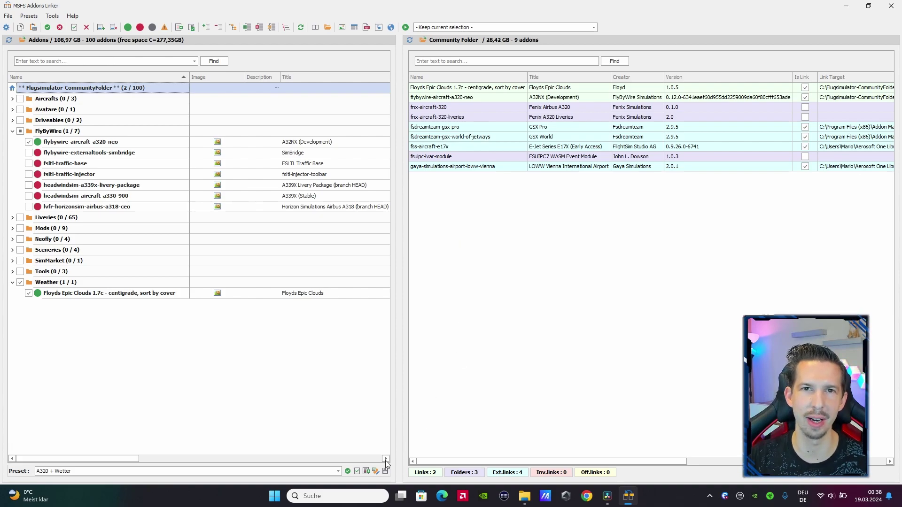
Choose the Standard-Aktiviert preset and apply it to the addons.
{"action": "left_click", "coordinate": [295, 472]}
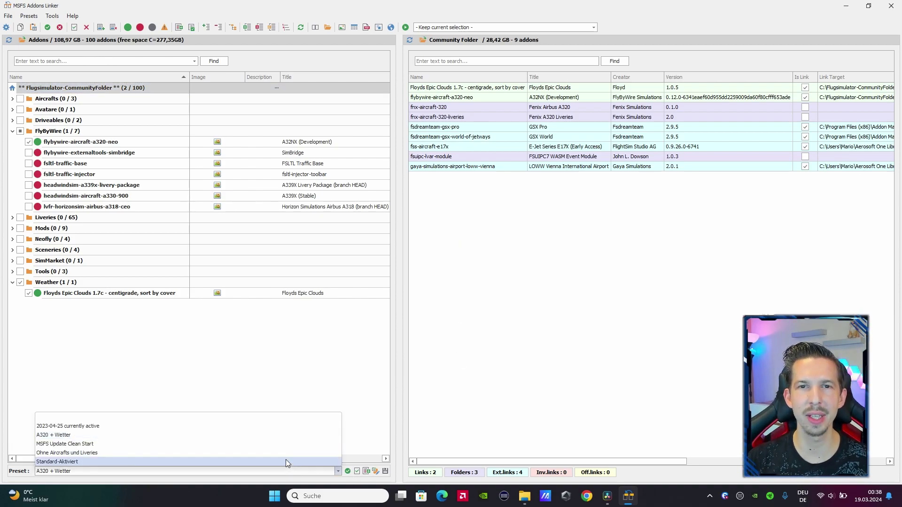
{"action": "left_click", "coordinate": [301, 462]}
{"action": "left_click", "coordinate": [347, 472]}
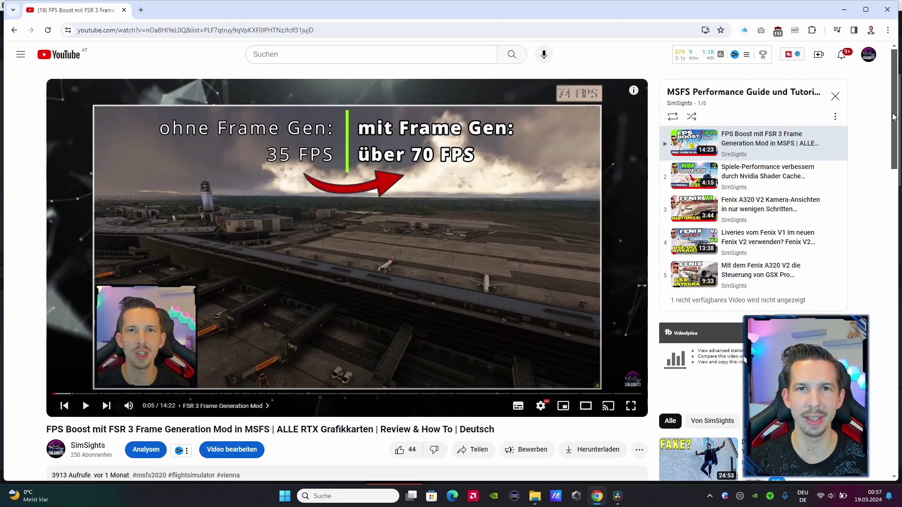
Write the comment "ur leiwand oida! weiter so :D" under the FSR 3 Frame Generation video on YouTube and like the video.
{"action": "left_click_drag", "start_coordinate": [894, 117], "coordinate": [891, 182]}
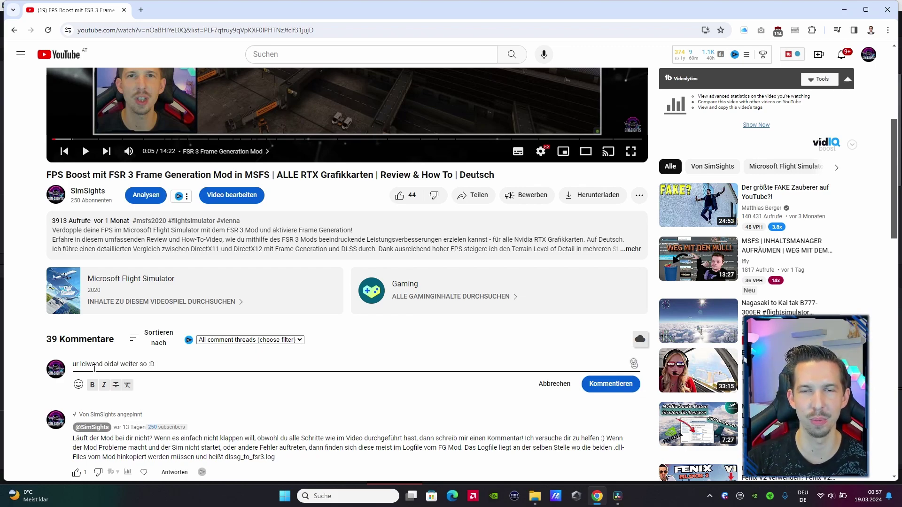
{"action": "left_click_drag", "start_coordinate": [898, 238], "coordinate": [897, 195]}
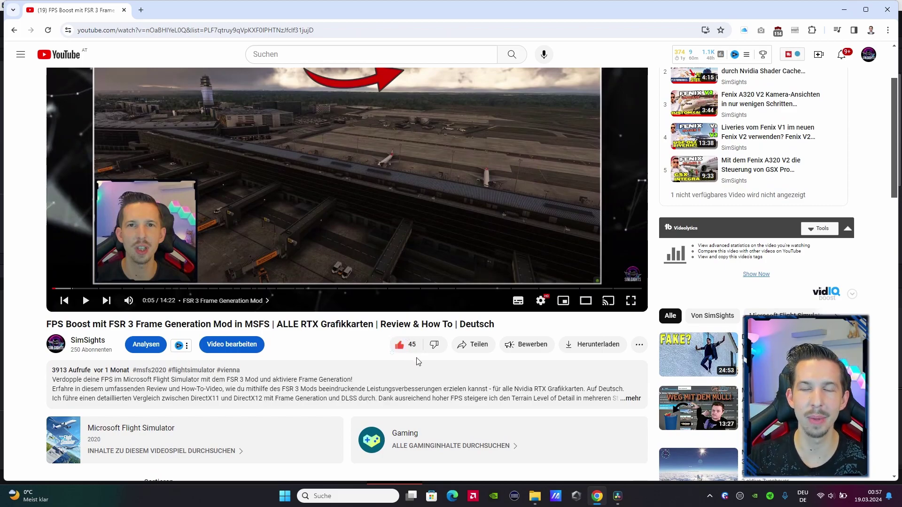
Copy the share link of the FSR 3 Frame Generation video and close the sharing dialog.
{"action": "left_click", "coordinate": [477, 346]}
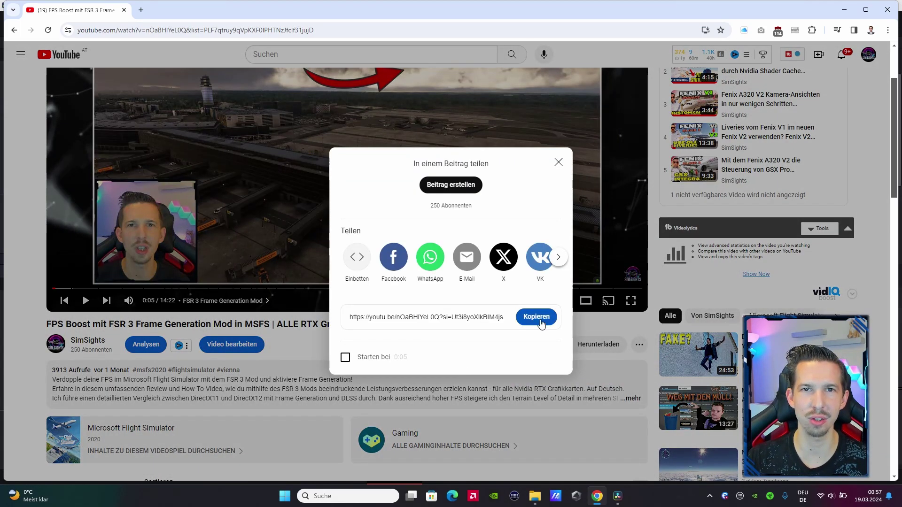
{"action": "left_click", "coordinate": [538, 324]}
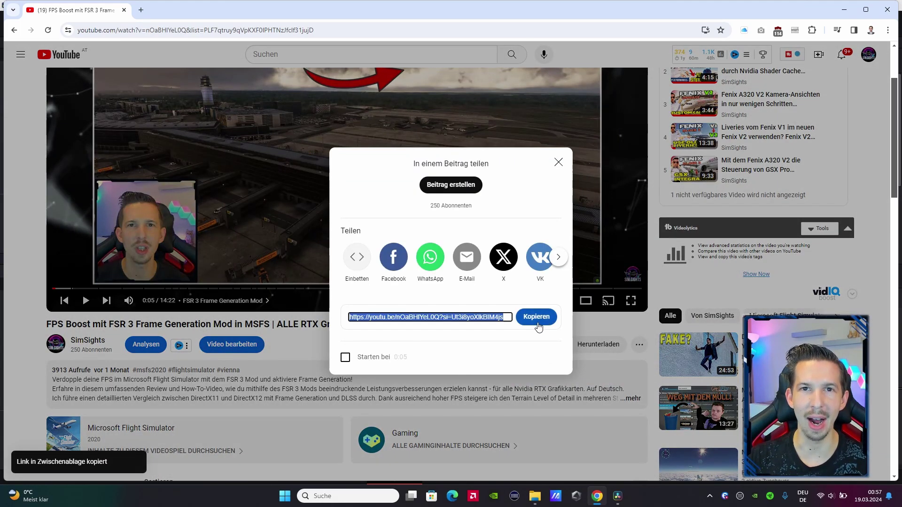
{"action": "left_click", "coordinate": [559, 163]}
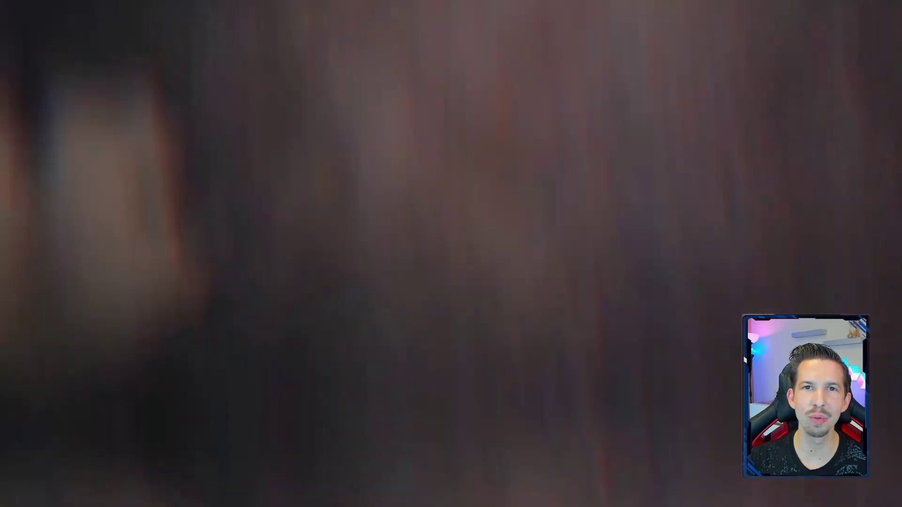